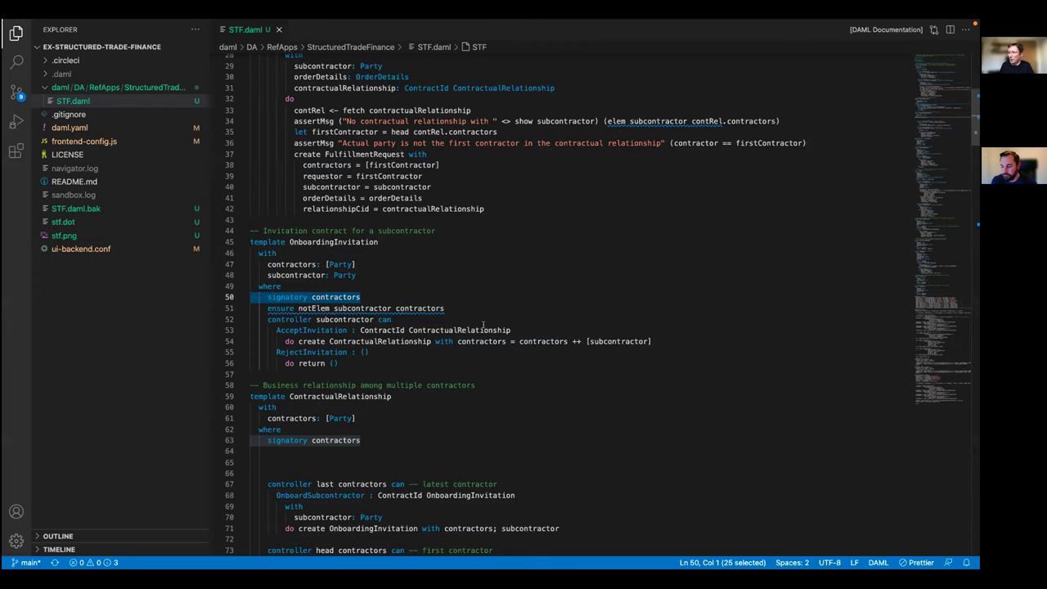
- Highlight the AcceptInvitation and RejectInvitation choices in the code, then switch to the Navigator browser windows
left_click_drag(510, 330, 239, 329)
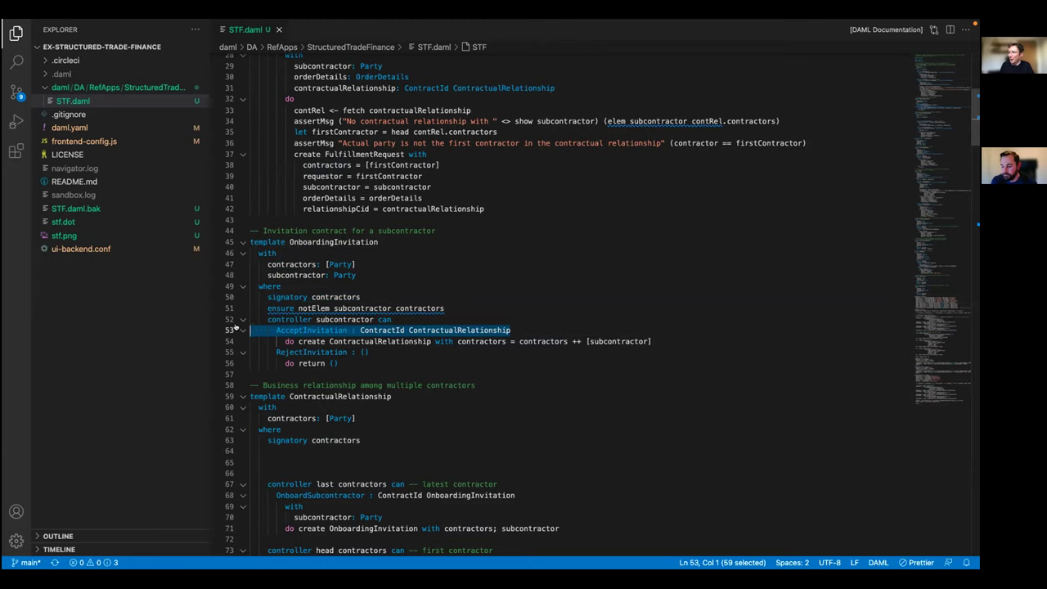
mouse_move(318, 338)
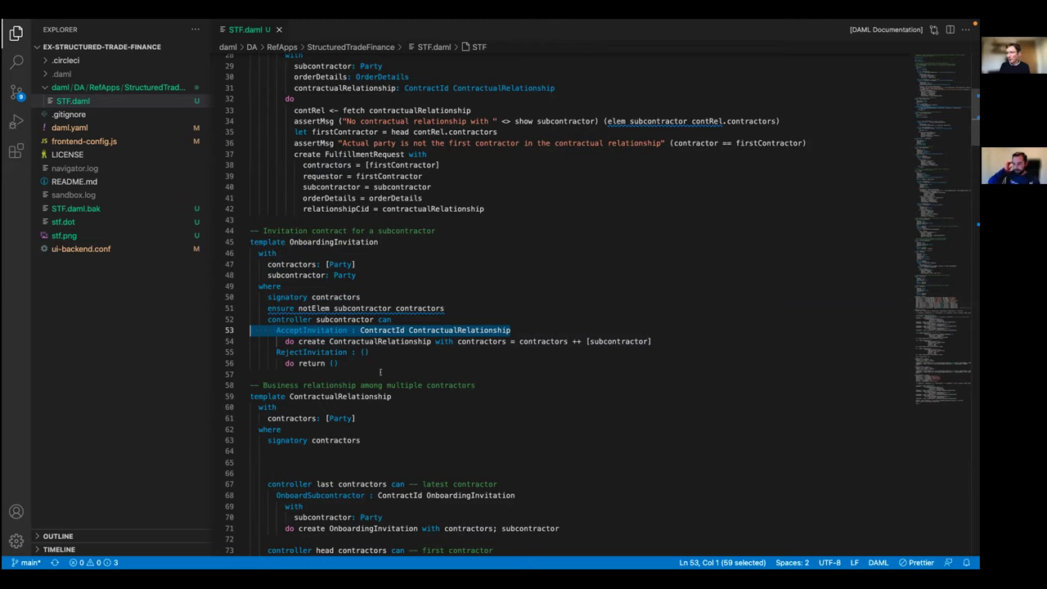
left_click_drag(379, 366, 247, 353)
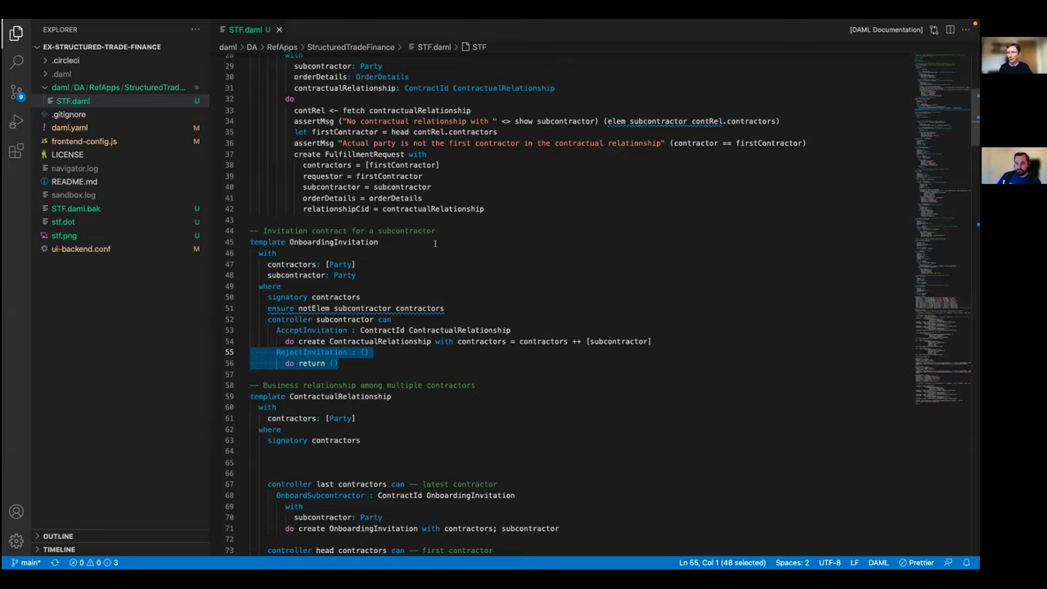
key("ctrl+Right")
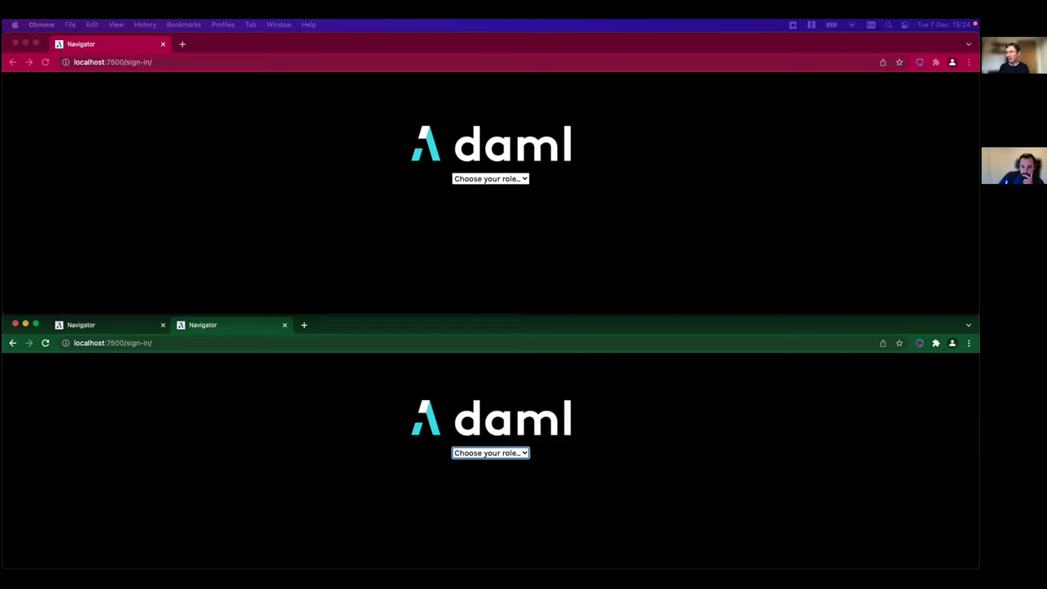
- Sign in as UltraPhones in the top Navigator window
left_click(477, 180)
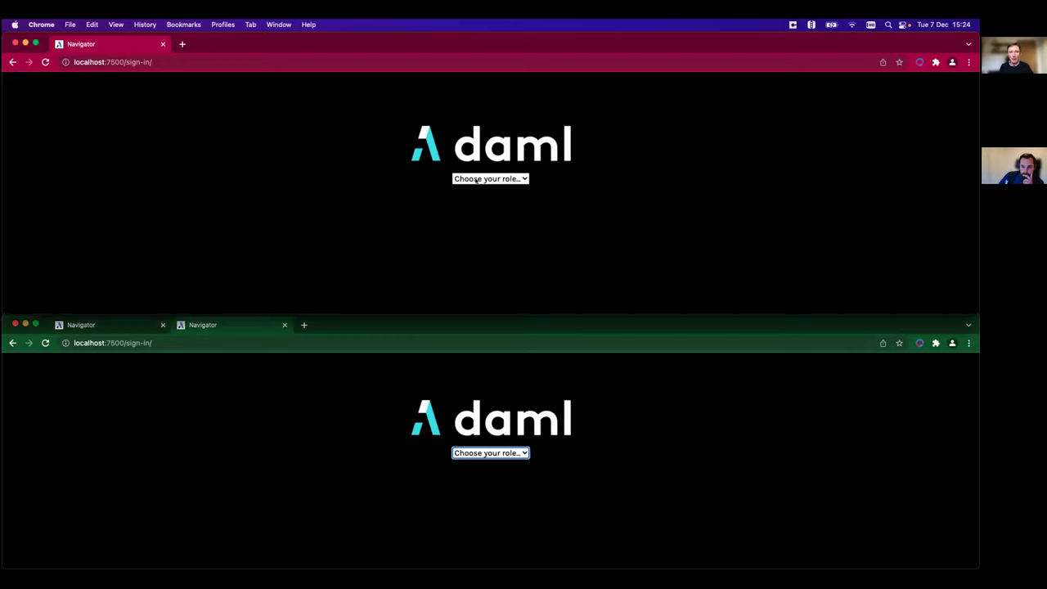
left_click(477, 180)
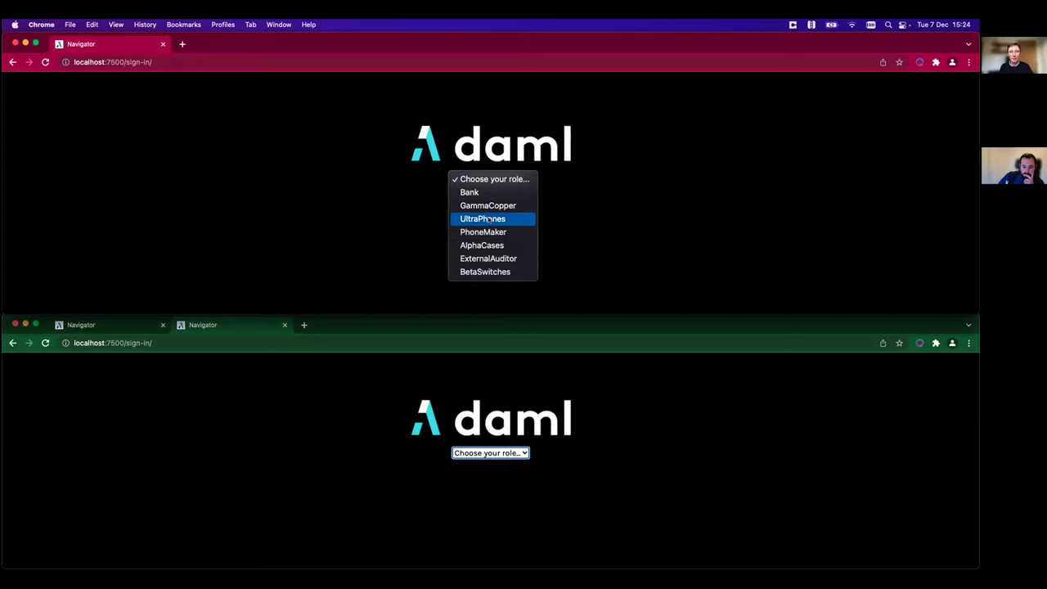
left_click(483, 219)
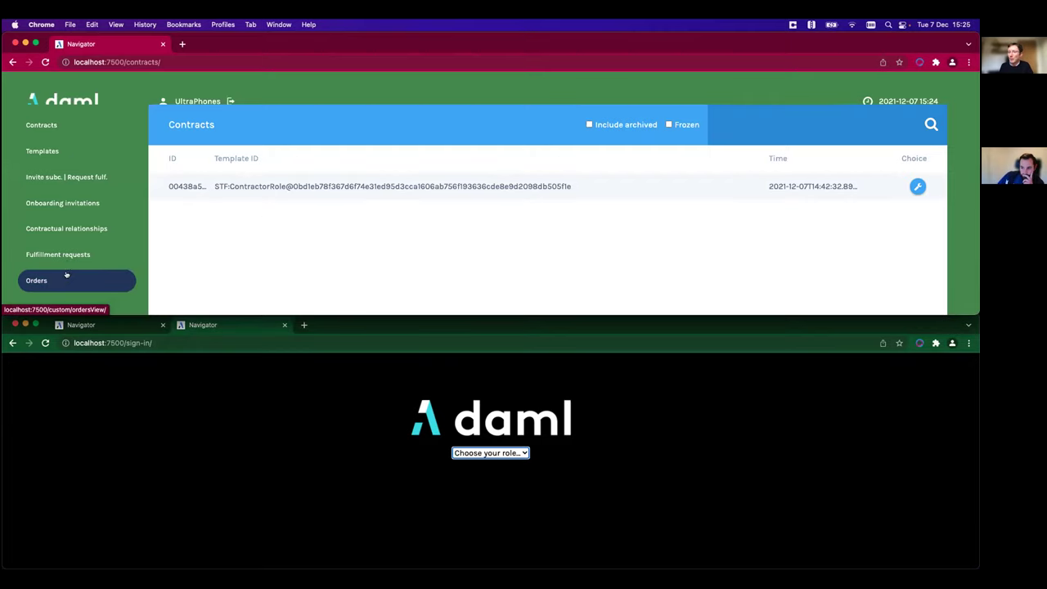
- Scroll through the Templates list, then return to UltraPhones' Contracts page
left_click(76, 152)
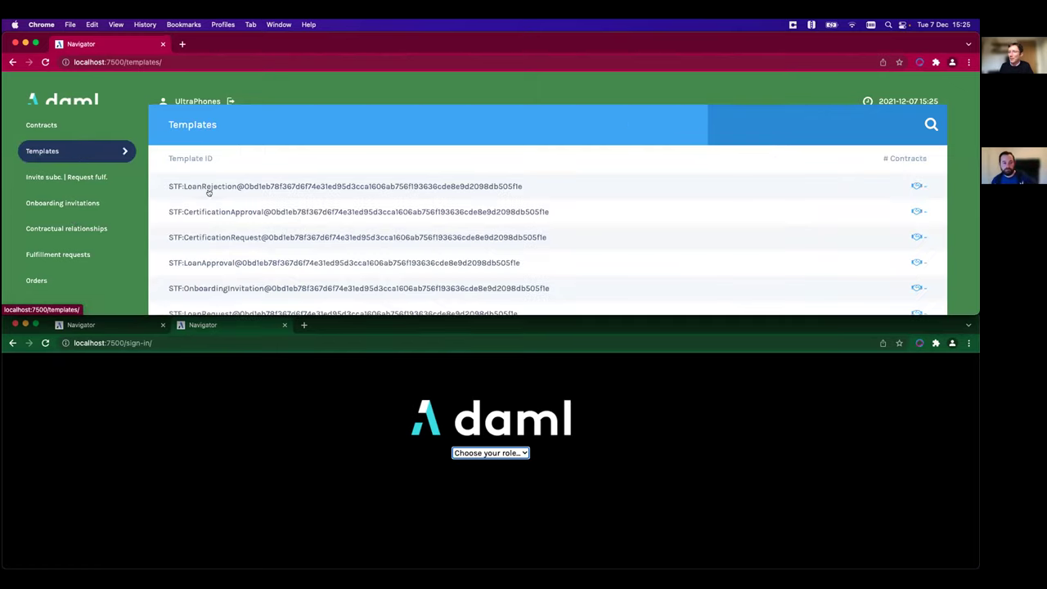
scroll(296, 223, "down", 3)
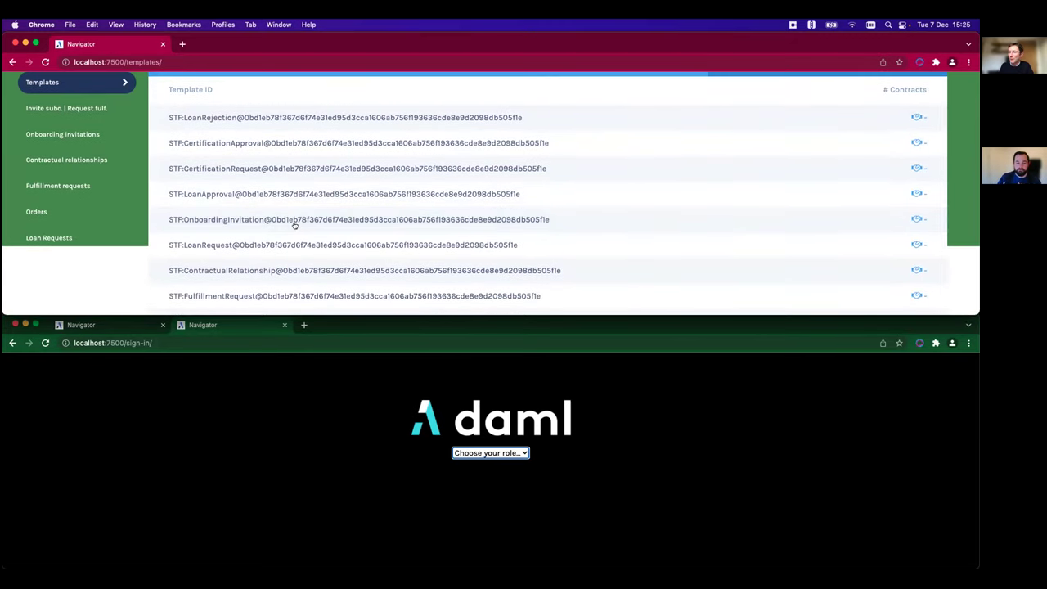
scroll(294, 225, "up", 3)
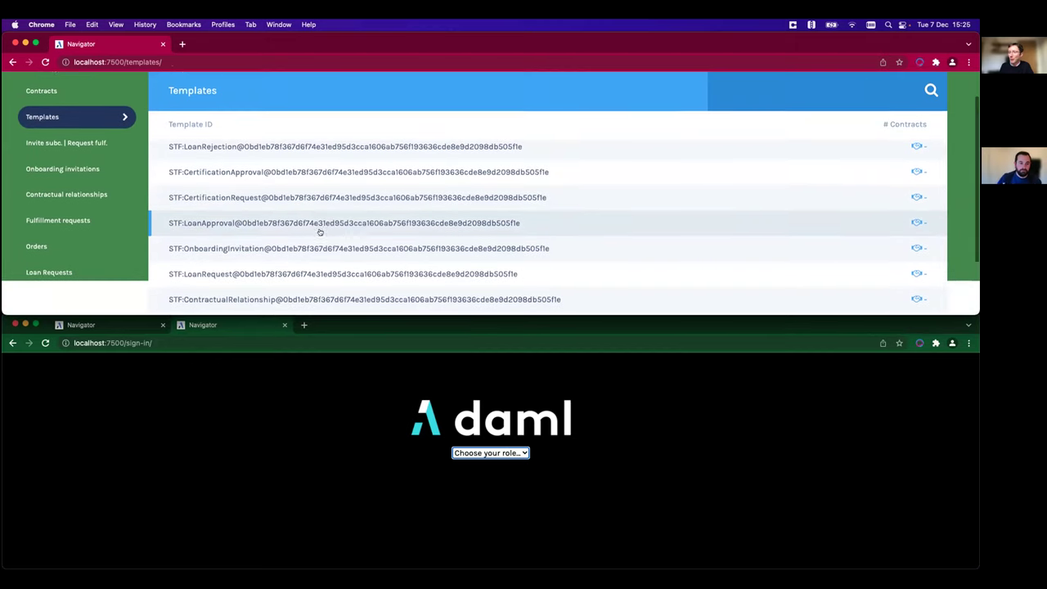
scroll(320, 233, "down", 3)
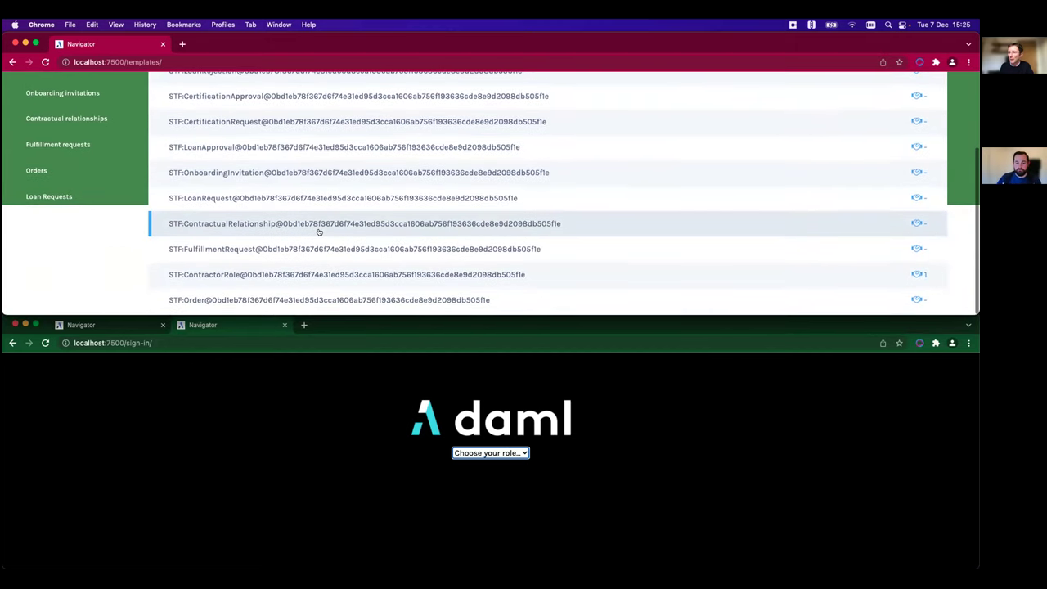
scroll(319, 232, "up", 3)
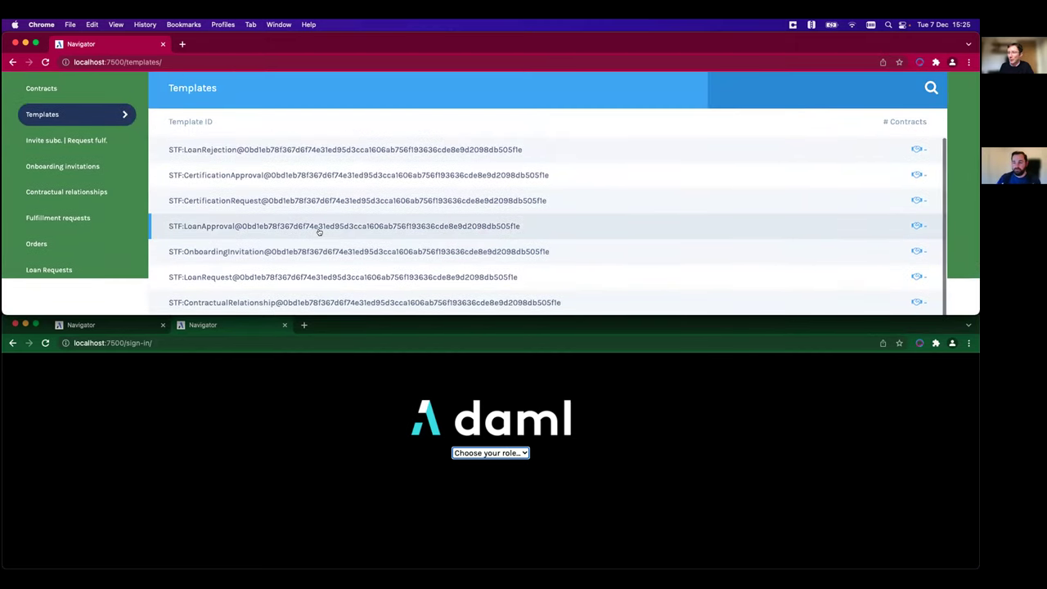
left_click(54, 90)
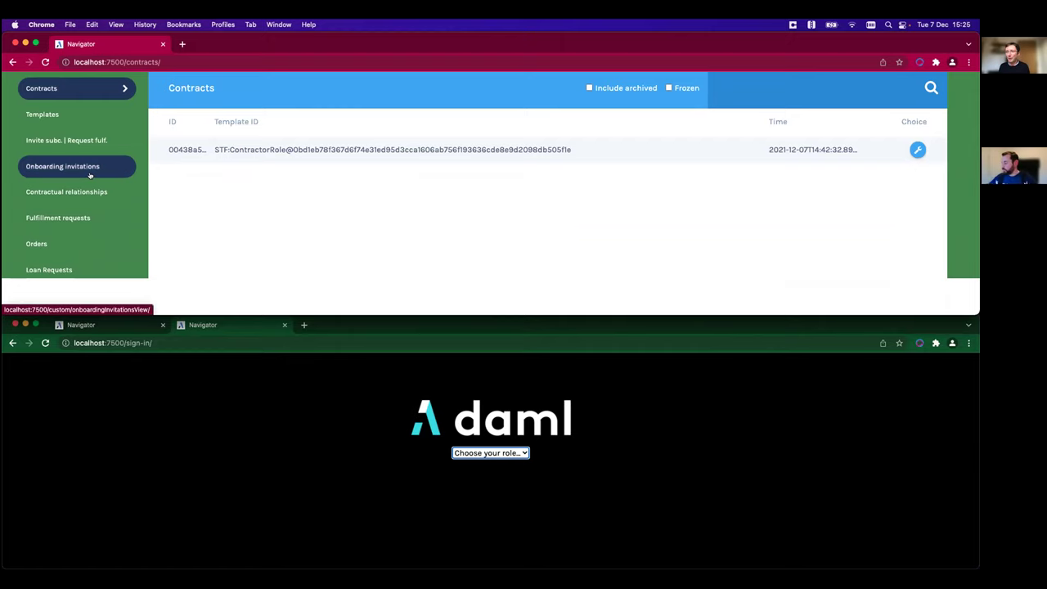
- Browse Contractual relationships, Onboarding invitations and Invite subc. | Request fulf., then open the ContractorRole contract
left_click(85, 191)
left_click(85, 167)
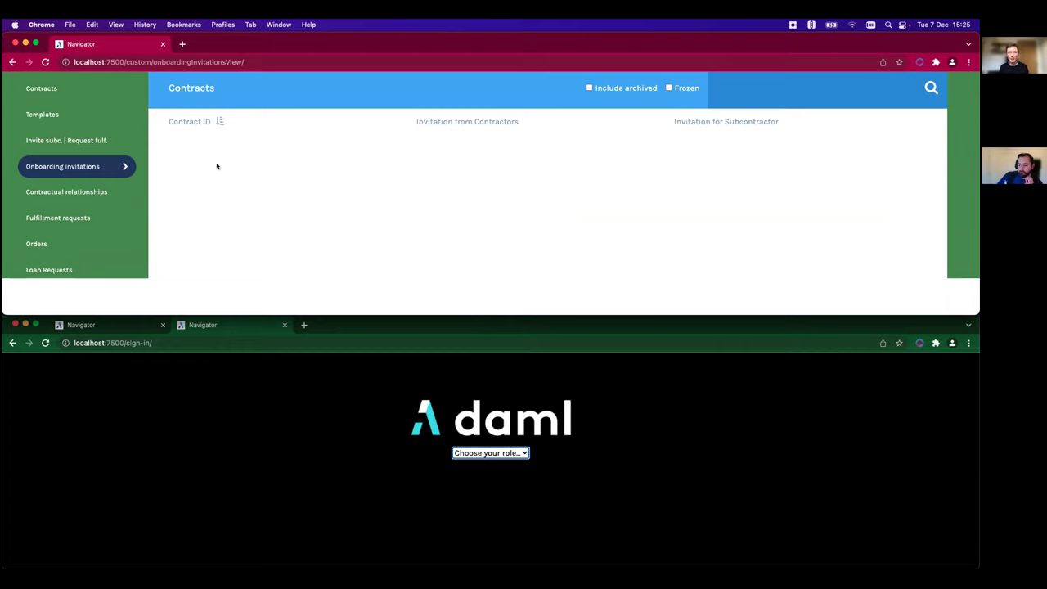
left_click(69, 141)
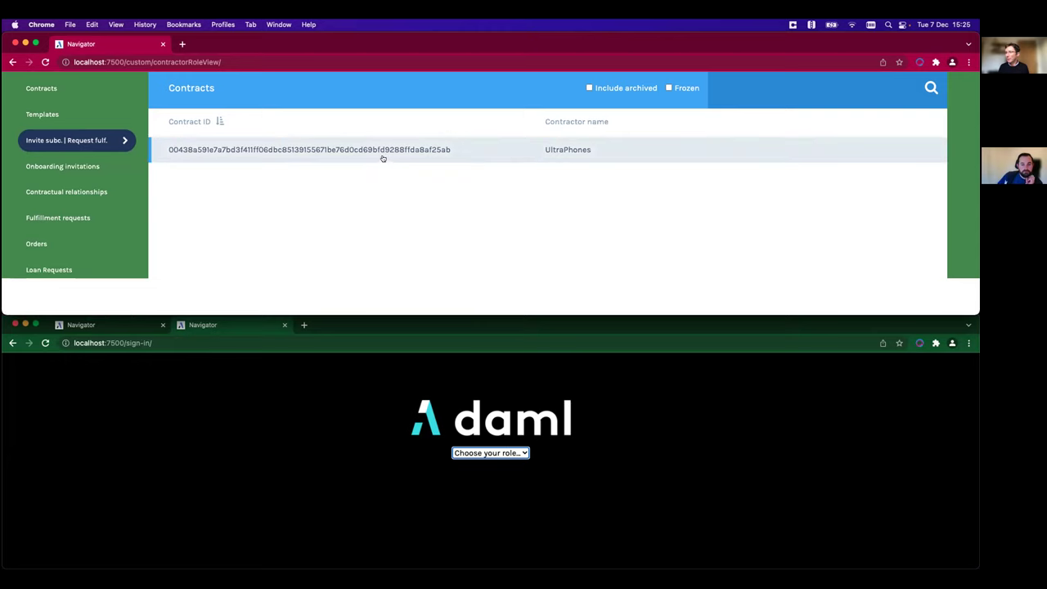
left_click(431, 149)
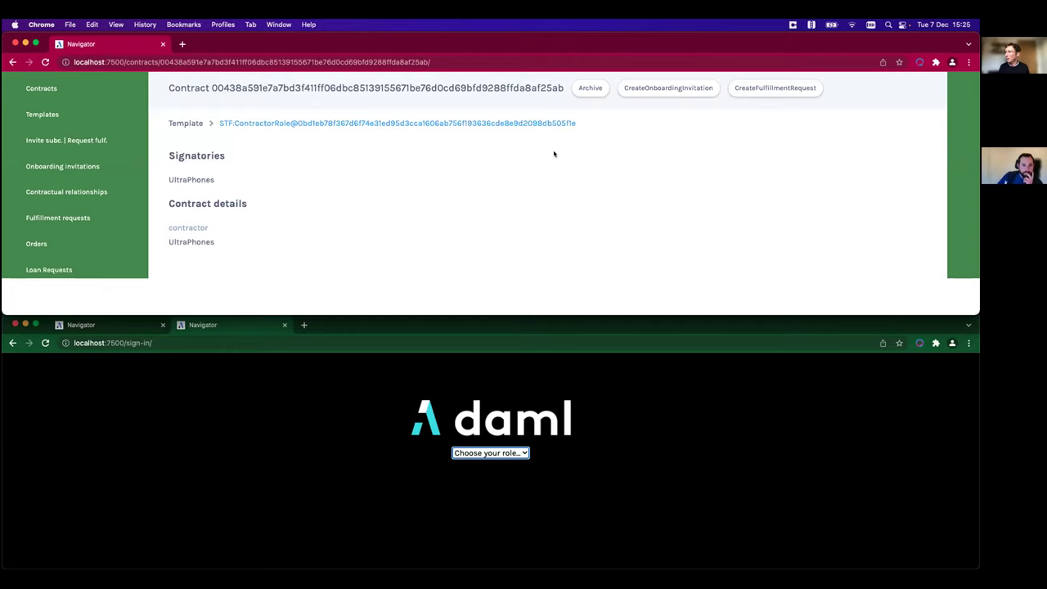
- Submit CreateOnboardingInvitation on the ContractorRole contract with PhoneMaker as the subcontractor
left_click(646, 88)
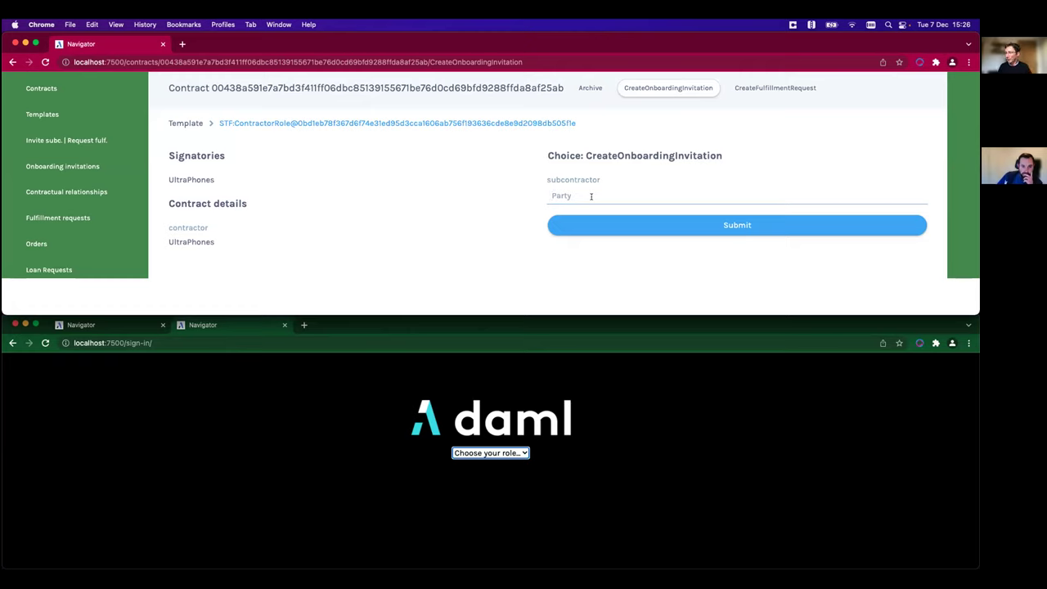
left_click(591, 197)
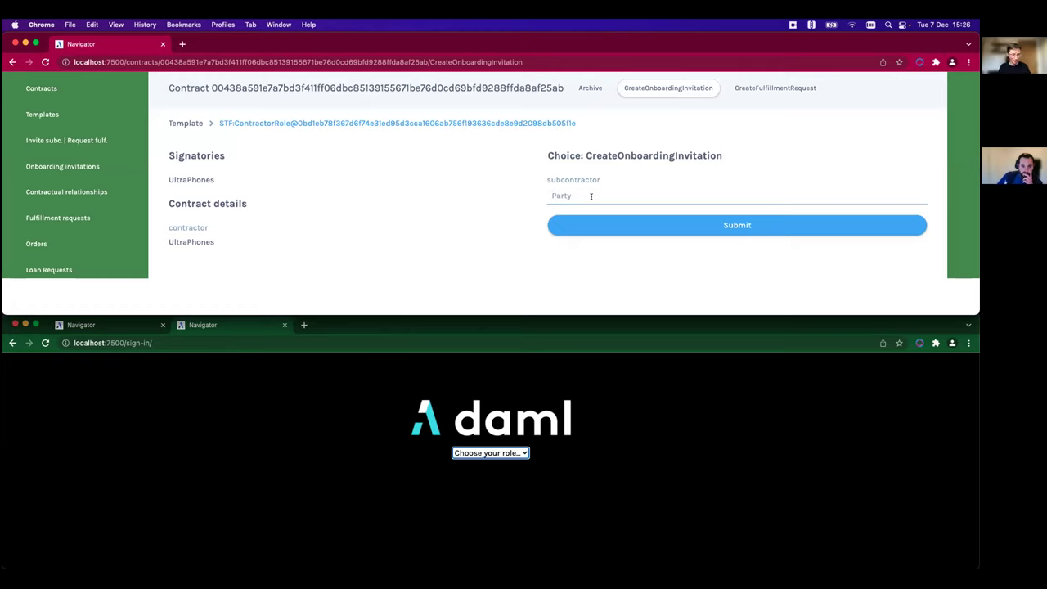
type("PhoneMaker")
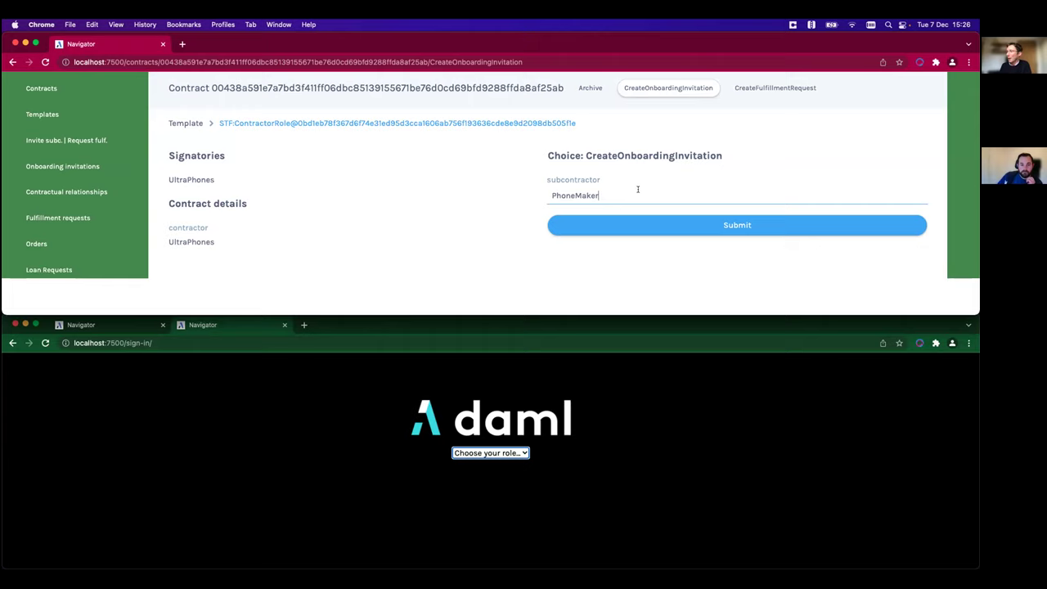
left_click(739, 227)
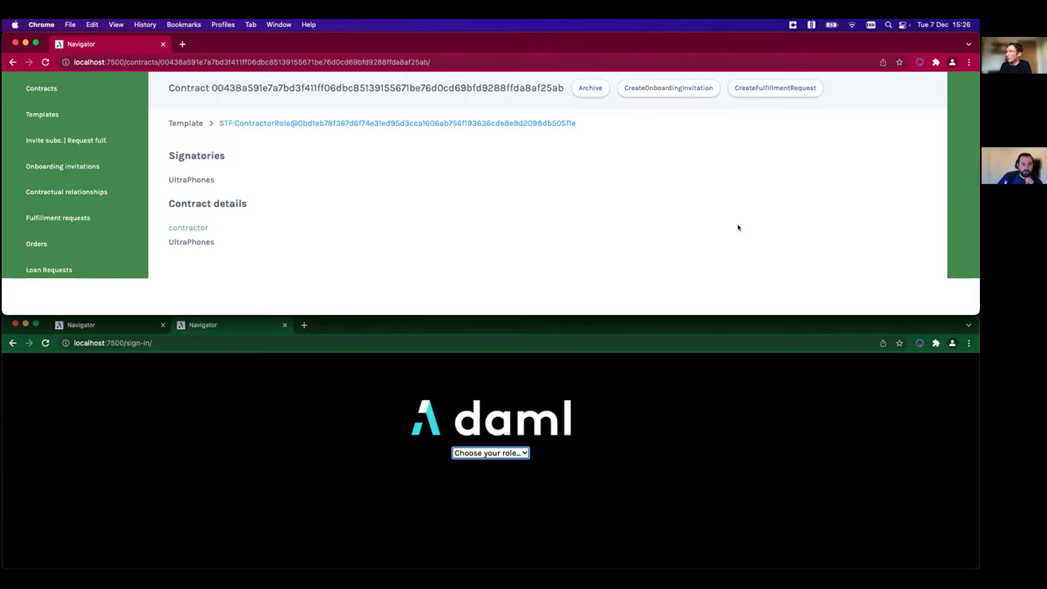
- Open the new OnboardingInvitation contract, check PhoneMaker as observer and subcontractor, then return to Contracts
left_click(82, 88)
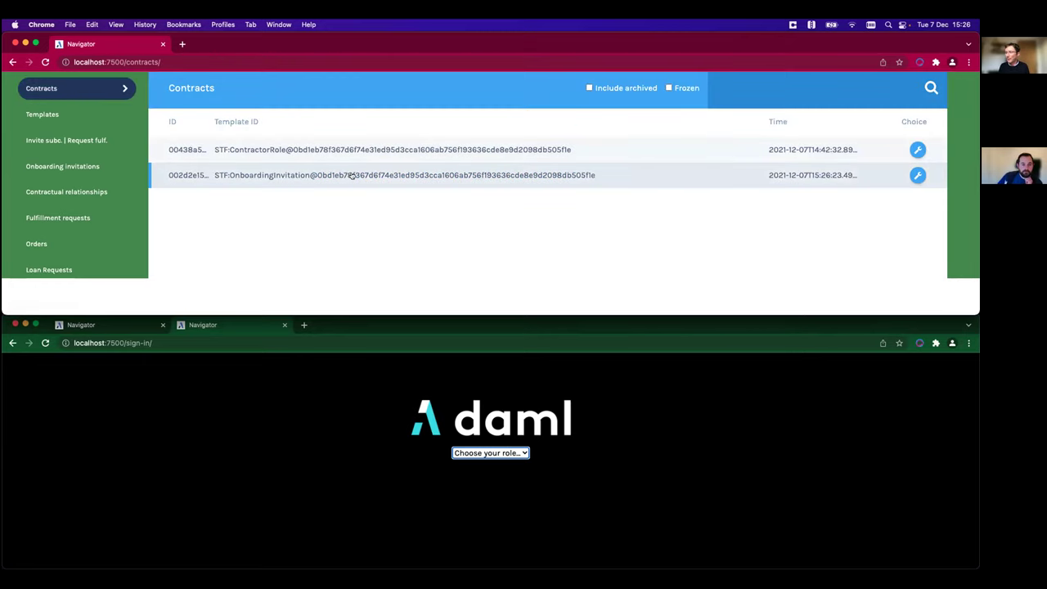
left_click(350, 175)
scroll(337, 182, "down", 2)
scroll(332, 184, "down", 2)
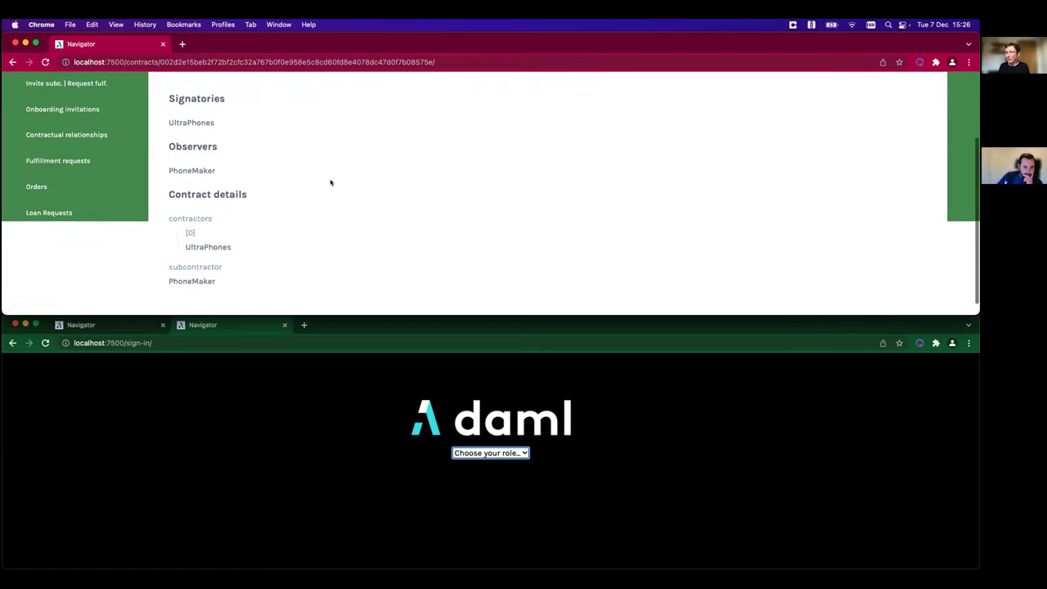
scroll(323, 182, "up", 3)
scroll(303, 180, "down", 2)
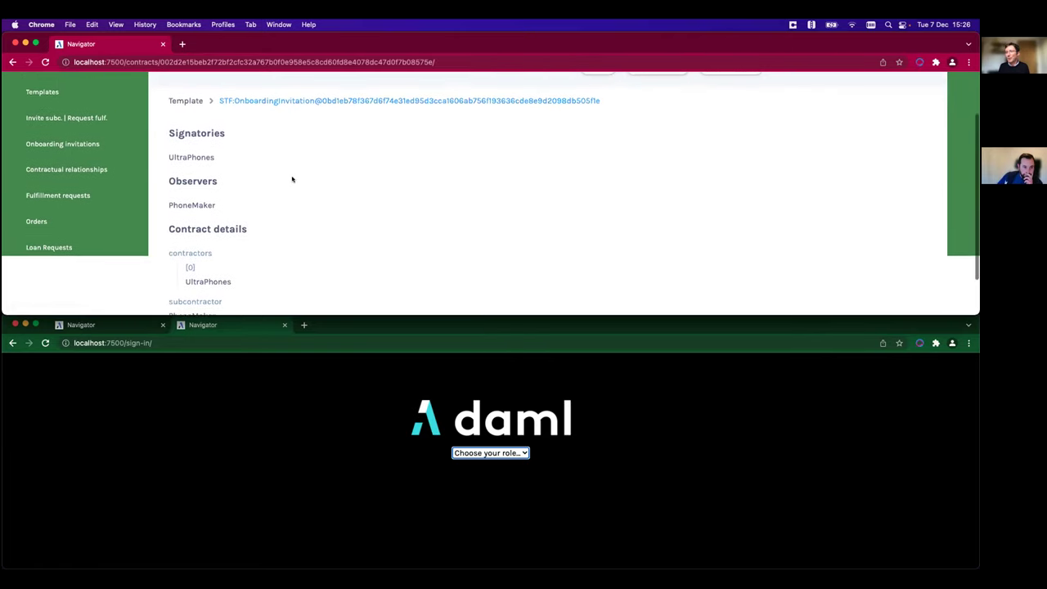
scroll(222, 201, "down", 1)
left_click_drag(188, 165, 207, 193)
scroll(278, 231, "down", 2)
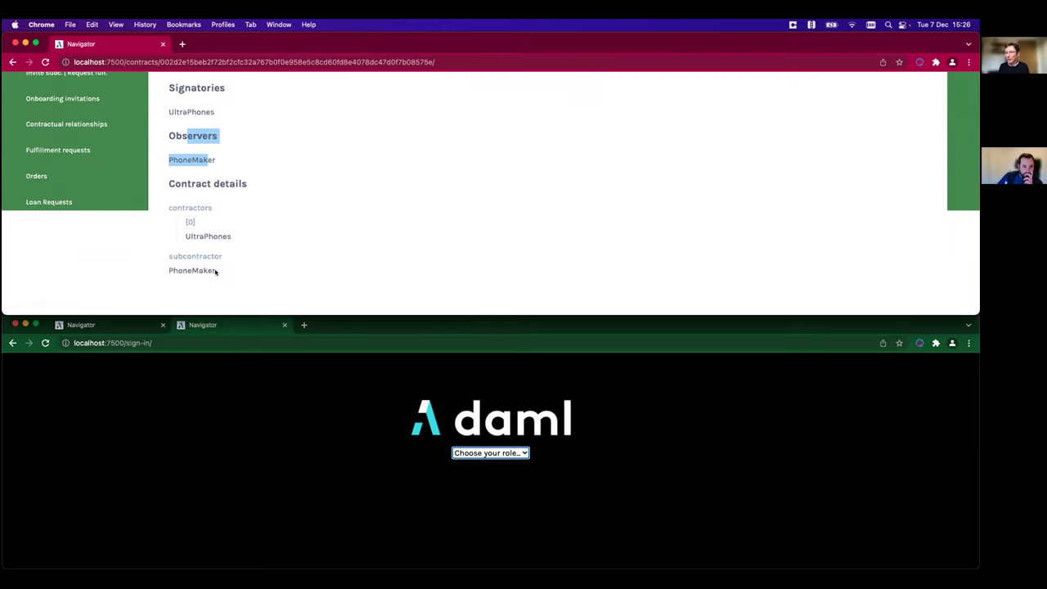
scroll(250, 260, "up", 5)
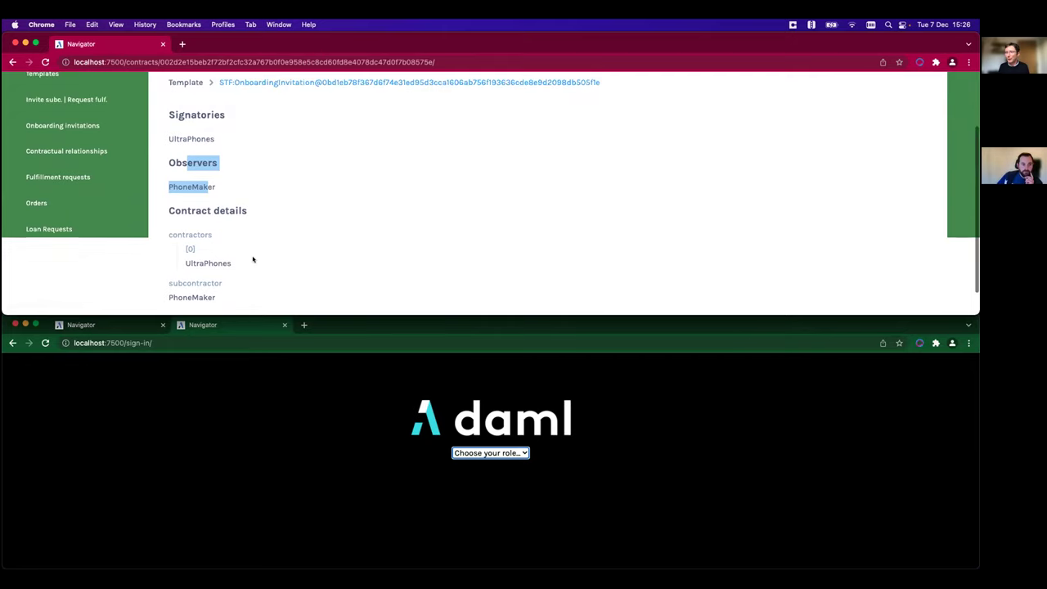
left_click(43, 125)
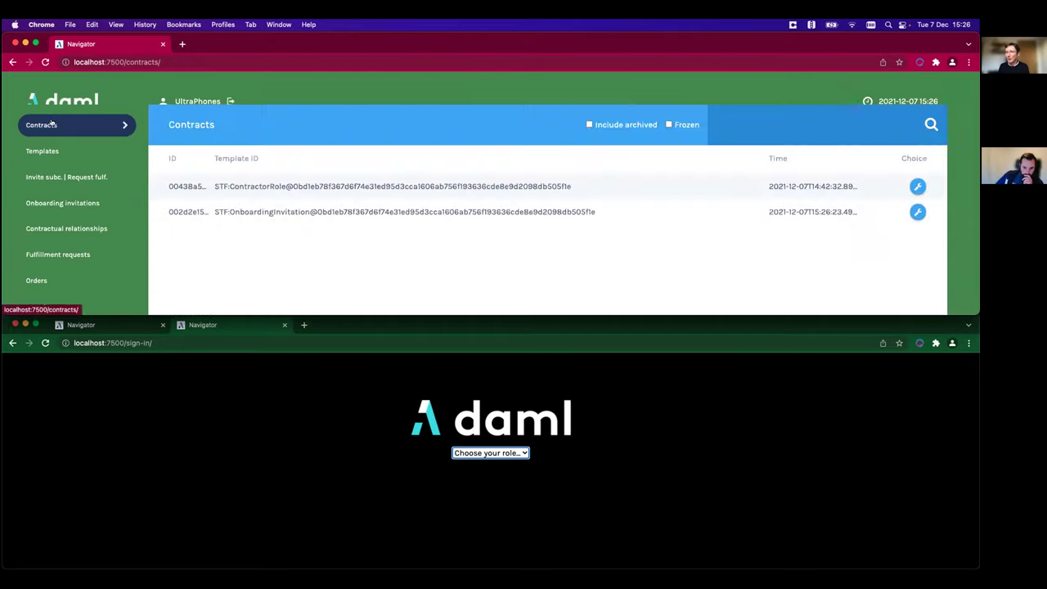
- Sign in as PhoneMaker in the bottom Navigator window
left_click(506, 453)
left_click(509, 453)
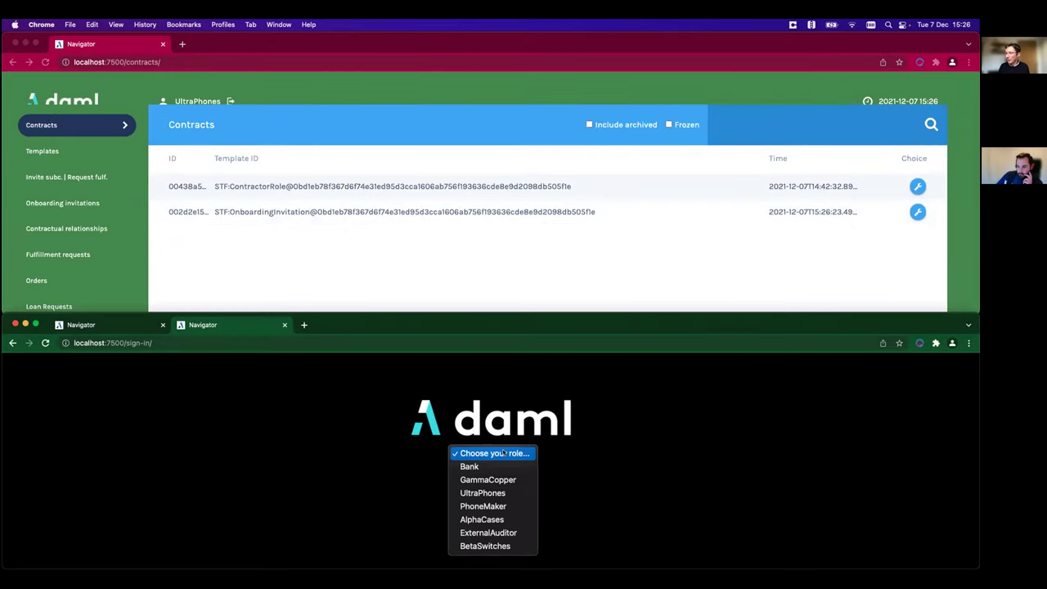
left_click(498, 507)
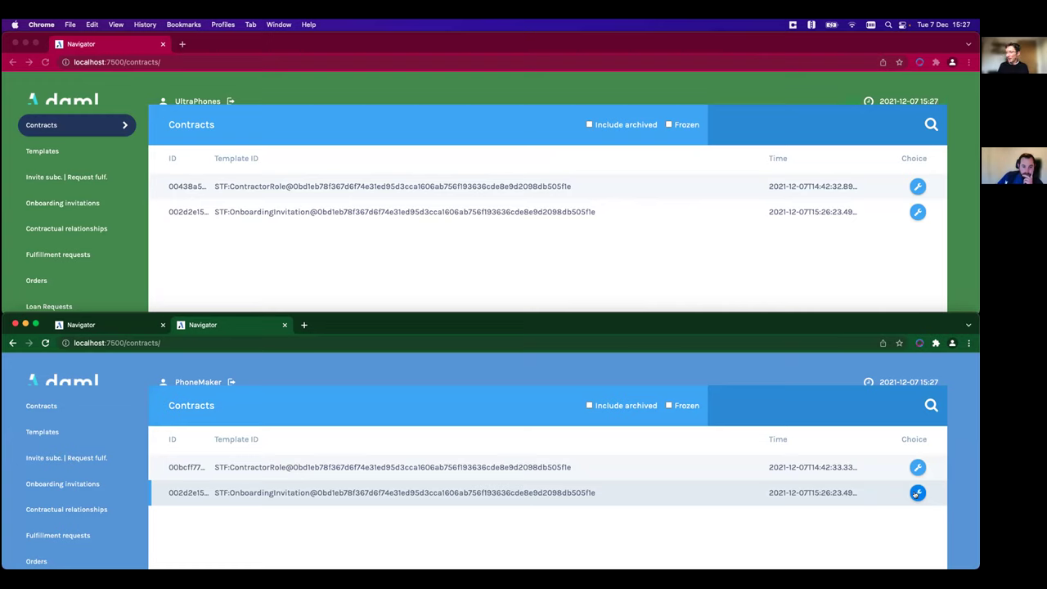
- Accept UltraPhones' onboarding invitation using the AcceptInvitation choice
left_click(916, 493)
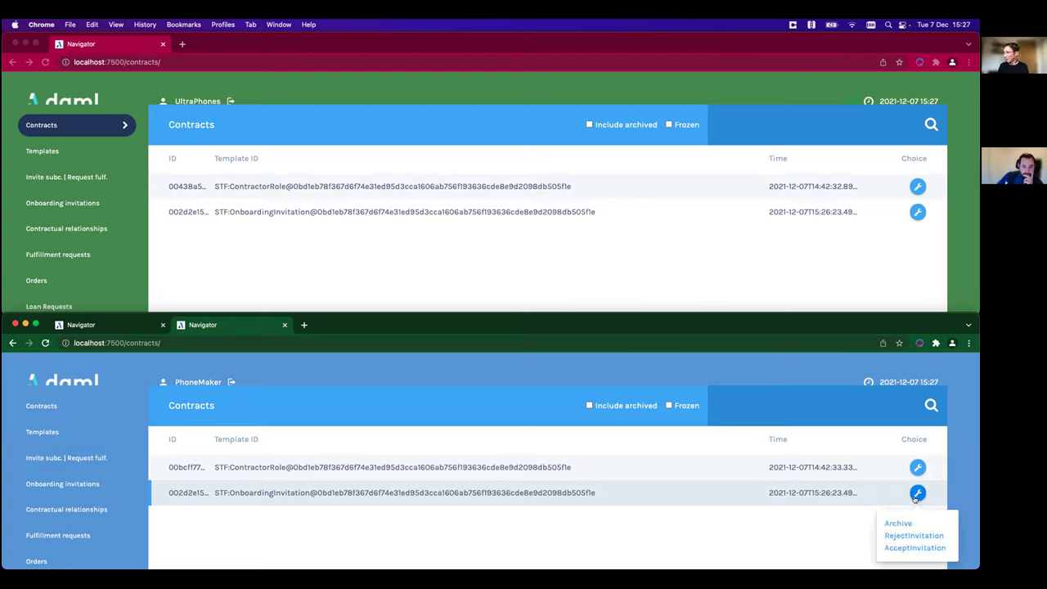
left_click(914, 548)
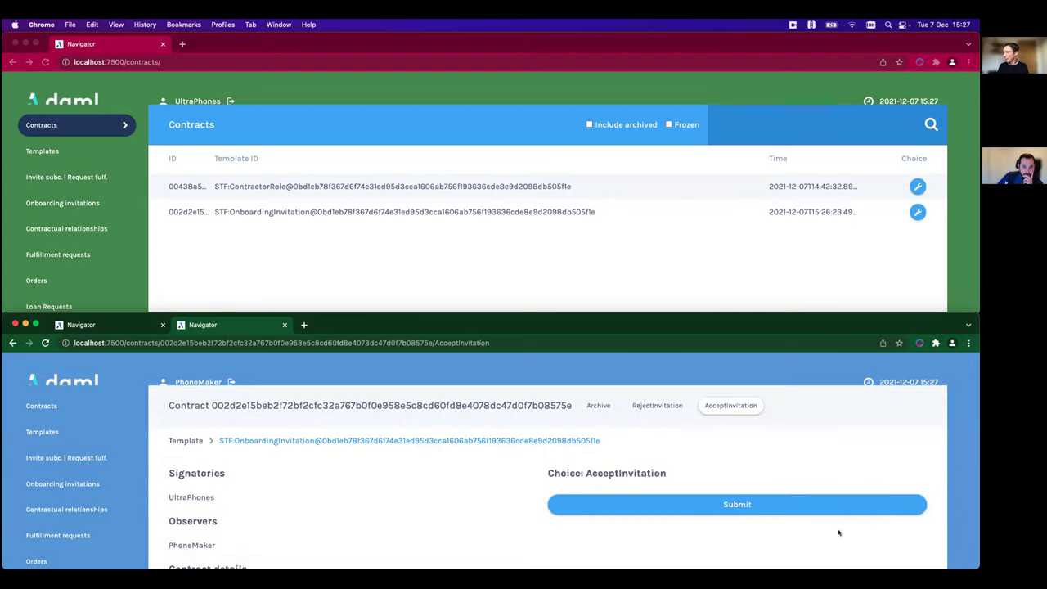
left_click(749, 505)
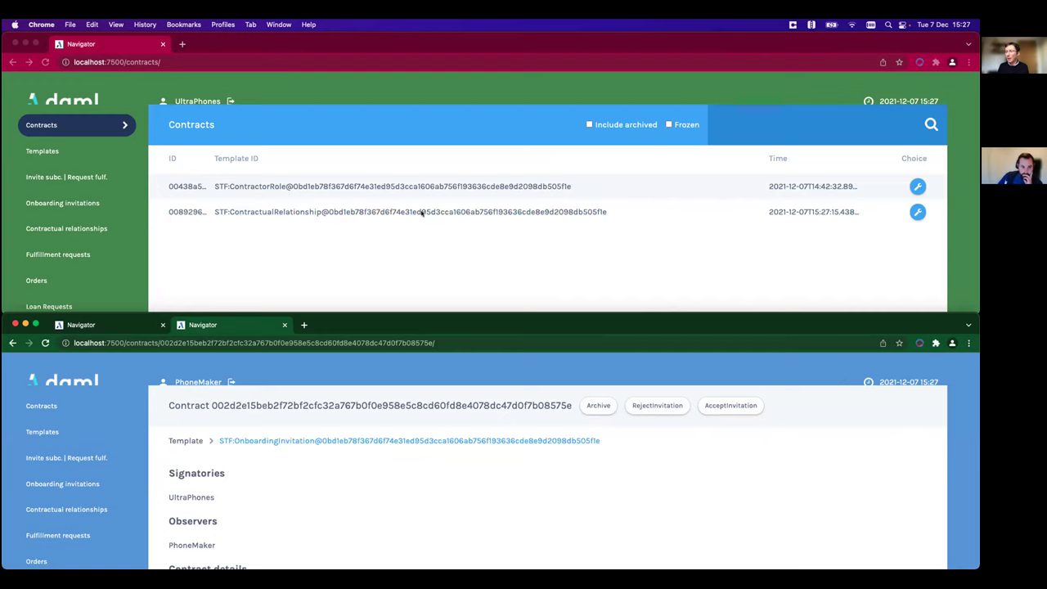
- Inspect the ContractualRelationship's signatories, then list UltraPhones' contractual relationships
left_click(422, 212)
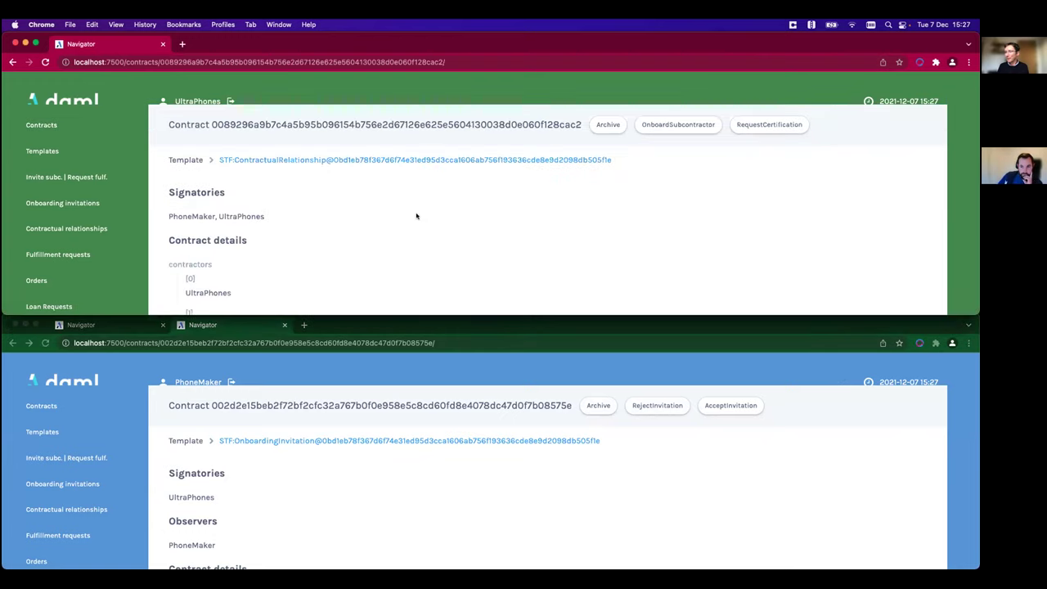
left_click_drag(176, 214, 274, 219)
scroll(304, 237, "down", 3)
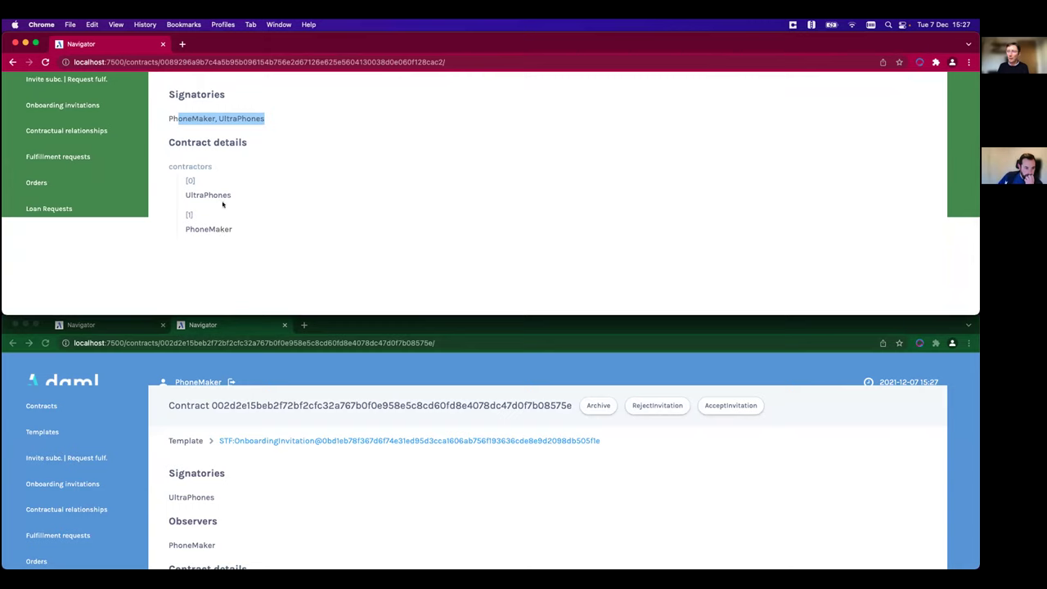
scroll(238, 225, "up", 1)
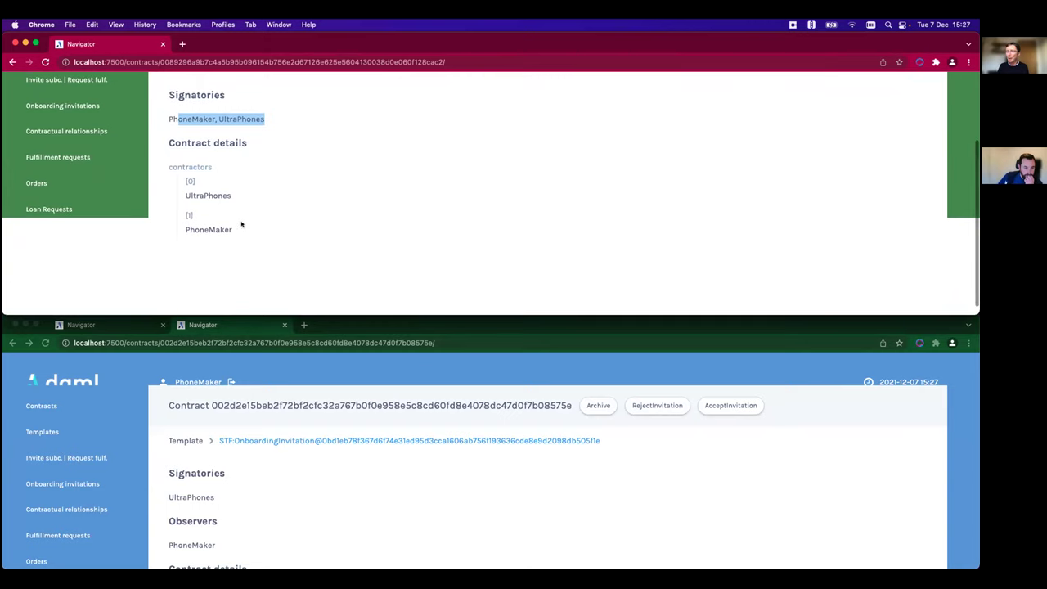
scroll(253, 222, "up", 3)
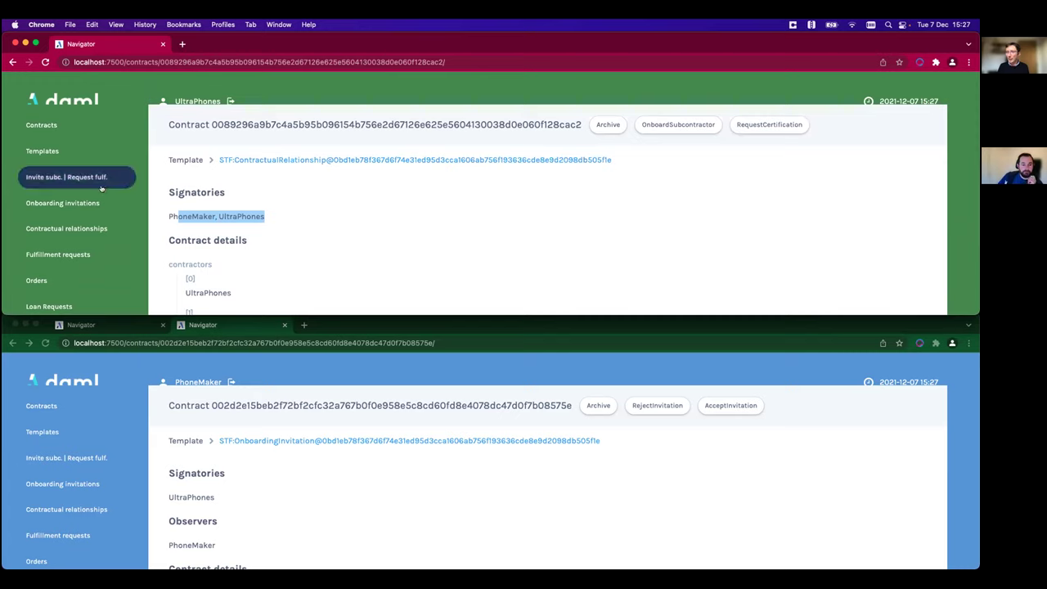
left_click(82, 228)
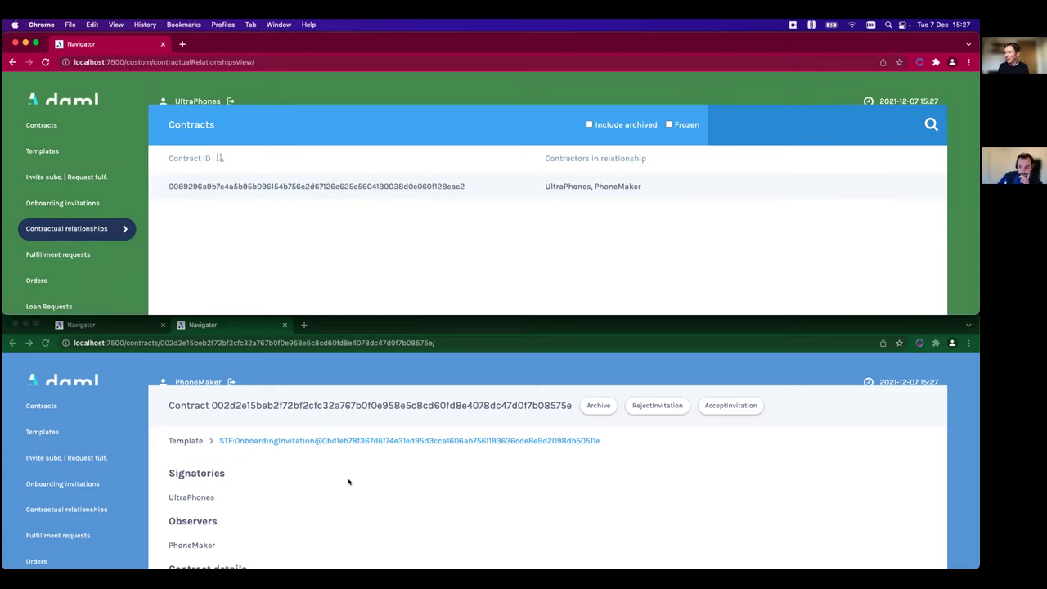
- As PhoneMaker, submit OnboardSubcontractor on the relationship with AlphaCases as subcontractor
left_click(74, 509)
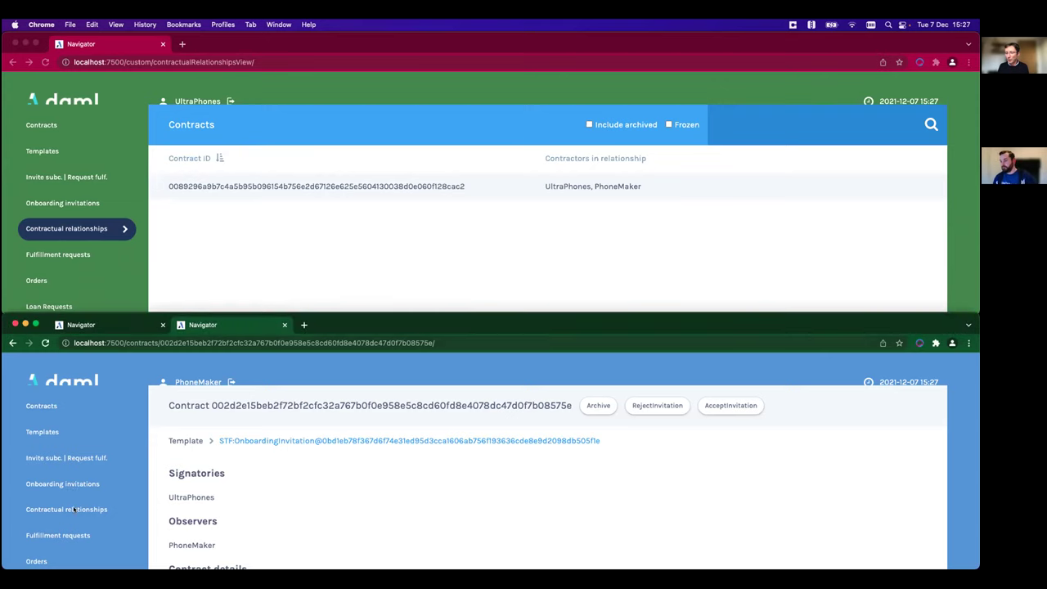
left_click(482, 467)
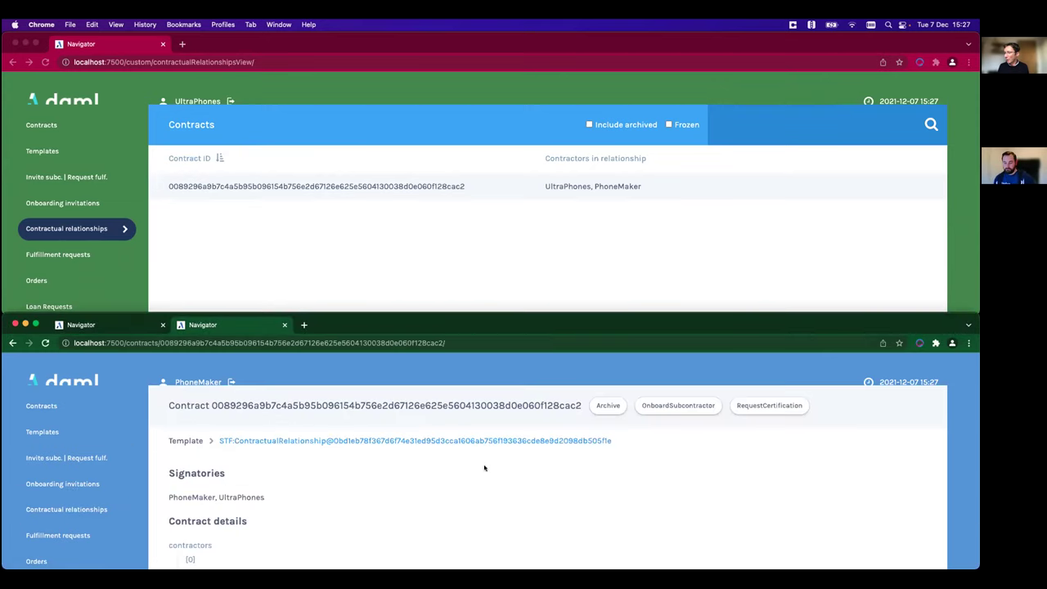
left_click(688, 408)
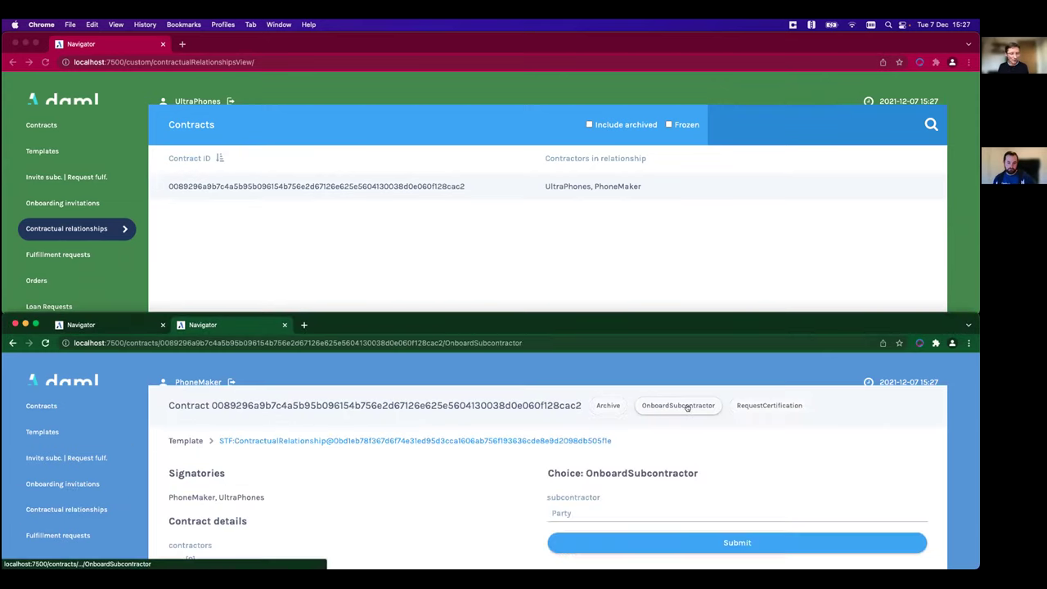
left_click(657, 508)
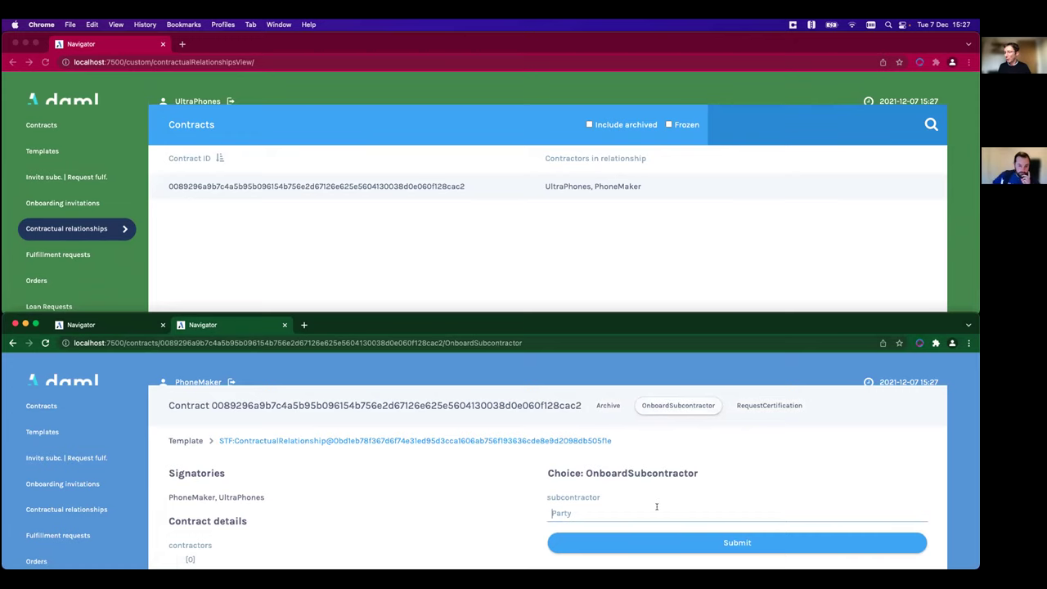
type("AlphaCases")
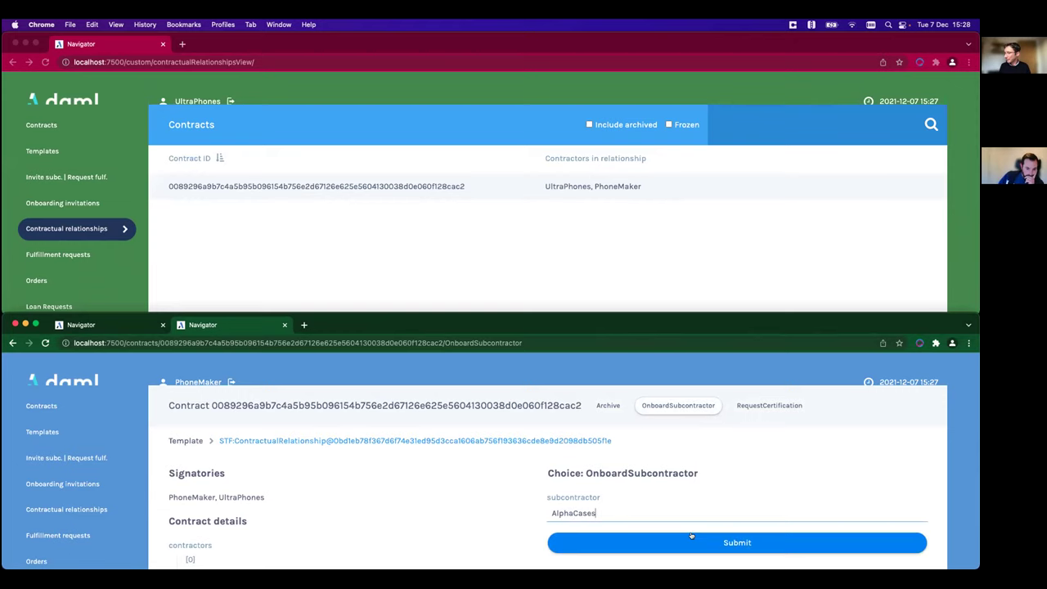
left_click(692, 541)
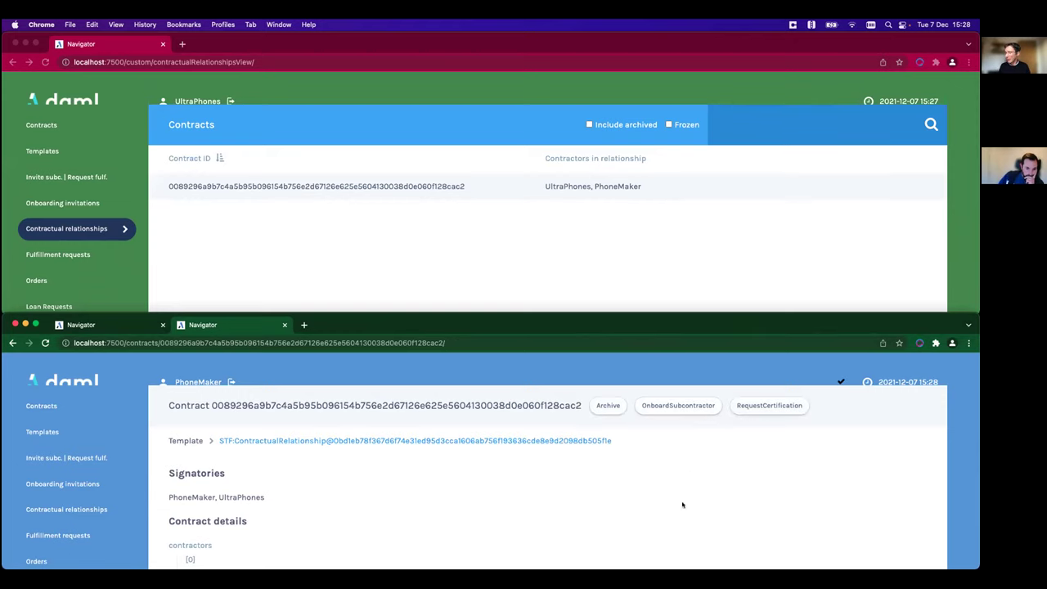
- Log out, sign in as AlphaCases, and accept the onboarding invitation
left_click(208, 381)
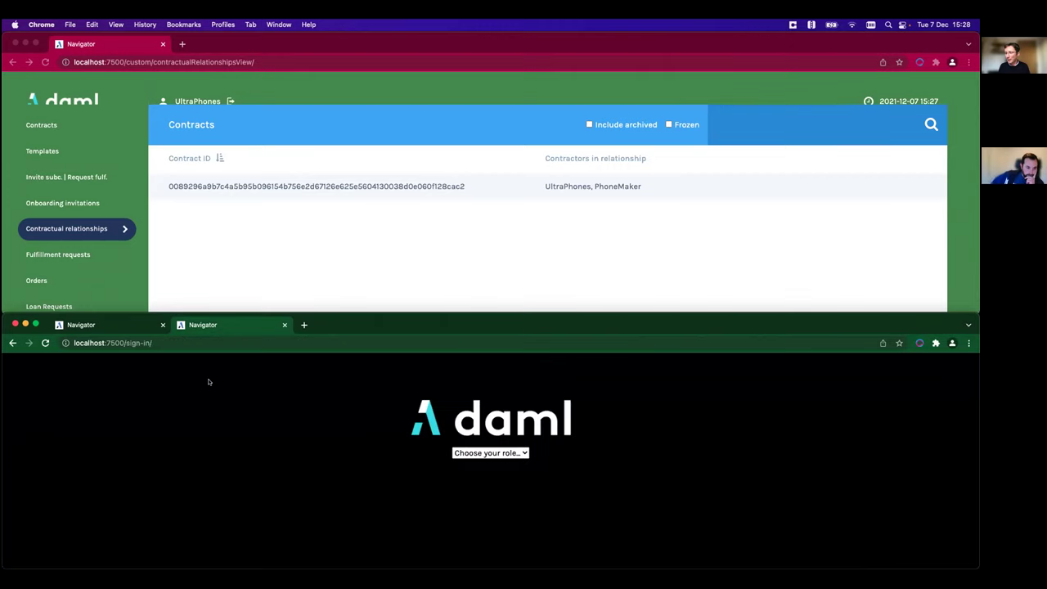
left_click(496, 455)
left_click(495, 519)
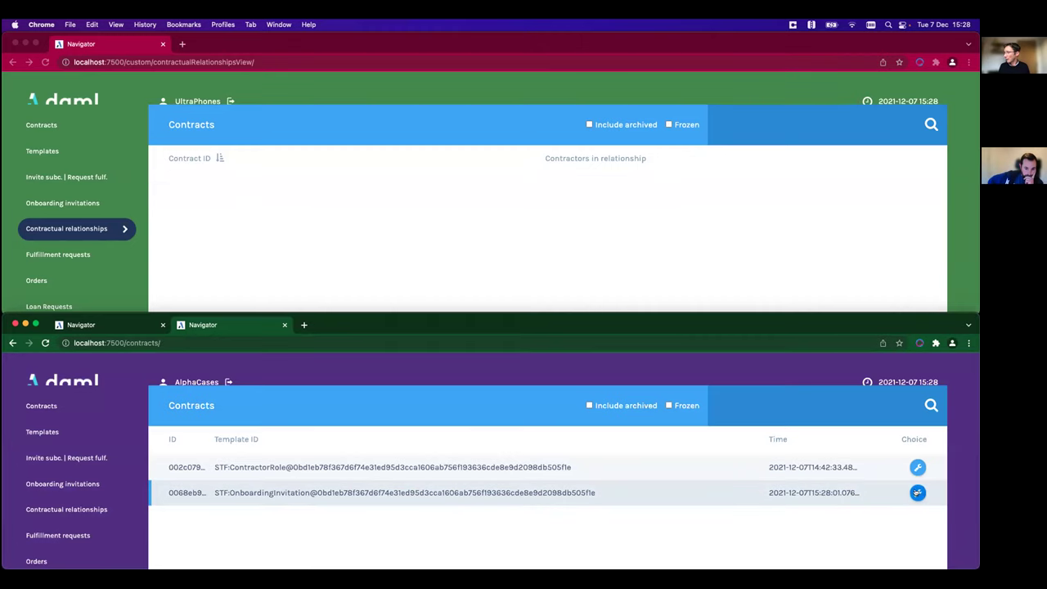
left_click(918, 493)
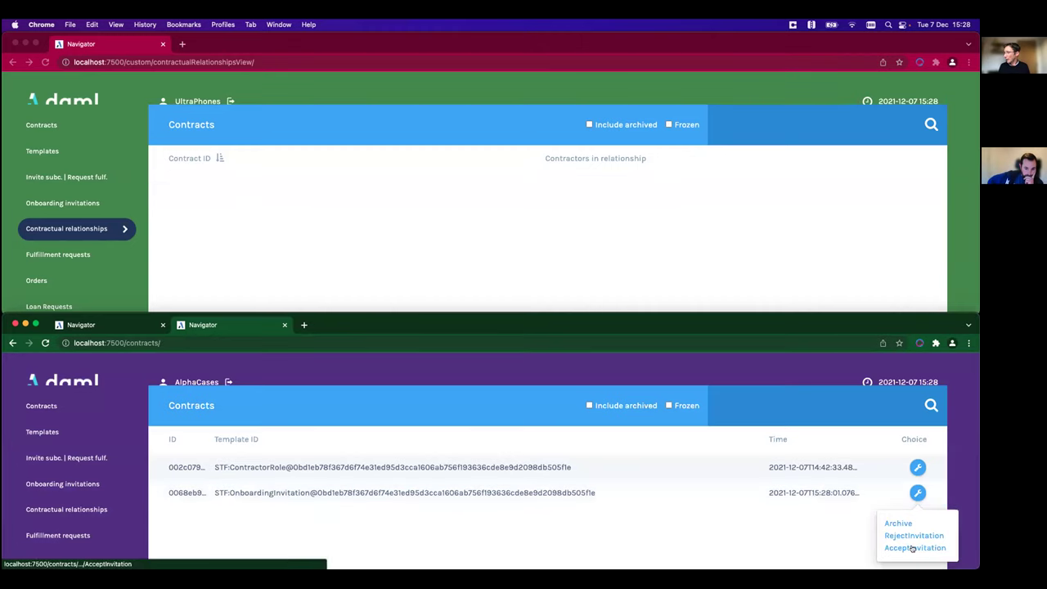
left_click(912, 547)
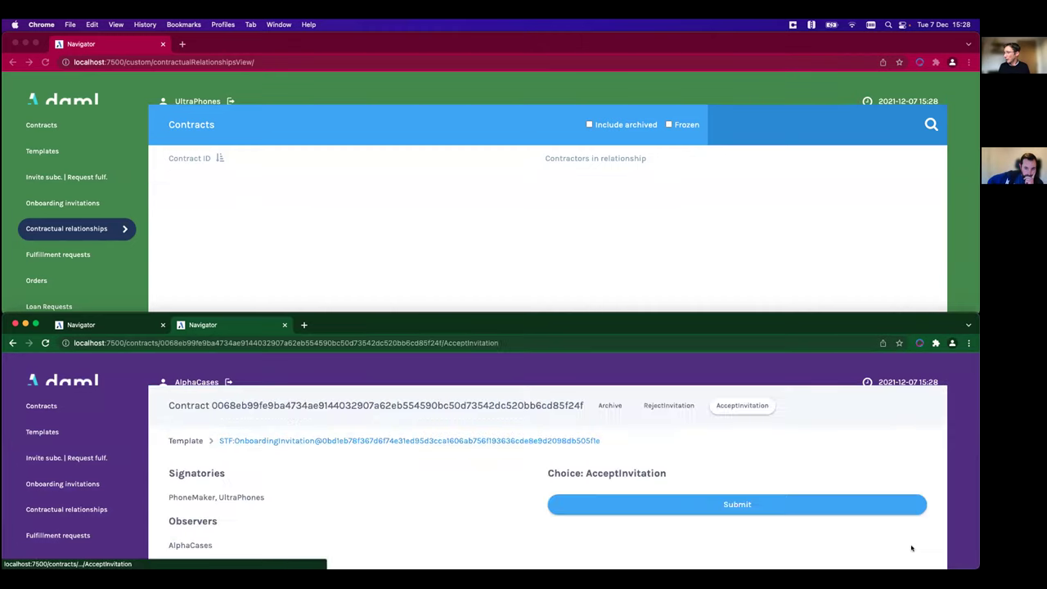
left_click(746, 504)
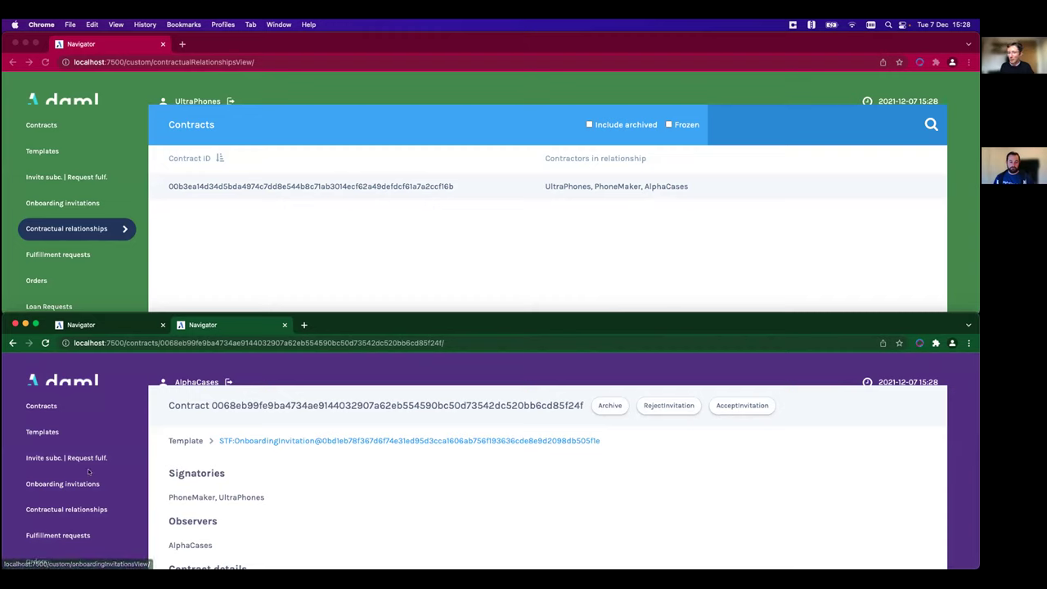
- As AlphaCases, submit OnboardSubcontractor on the three-party relationship with BetaSwitches as subcontractor
left_click(74, 511)
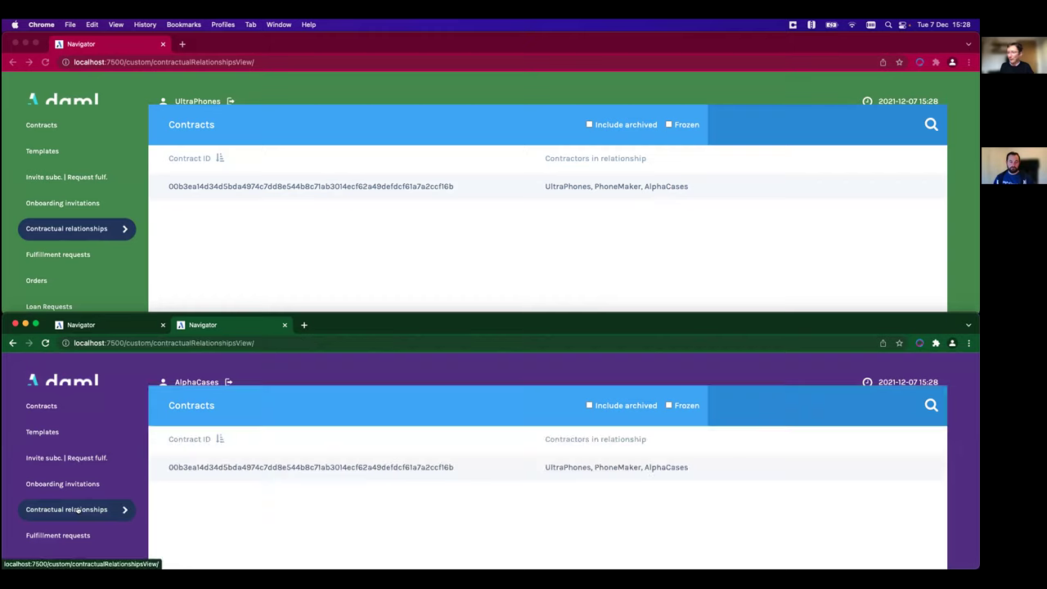
left_click(548, 465)
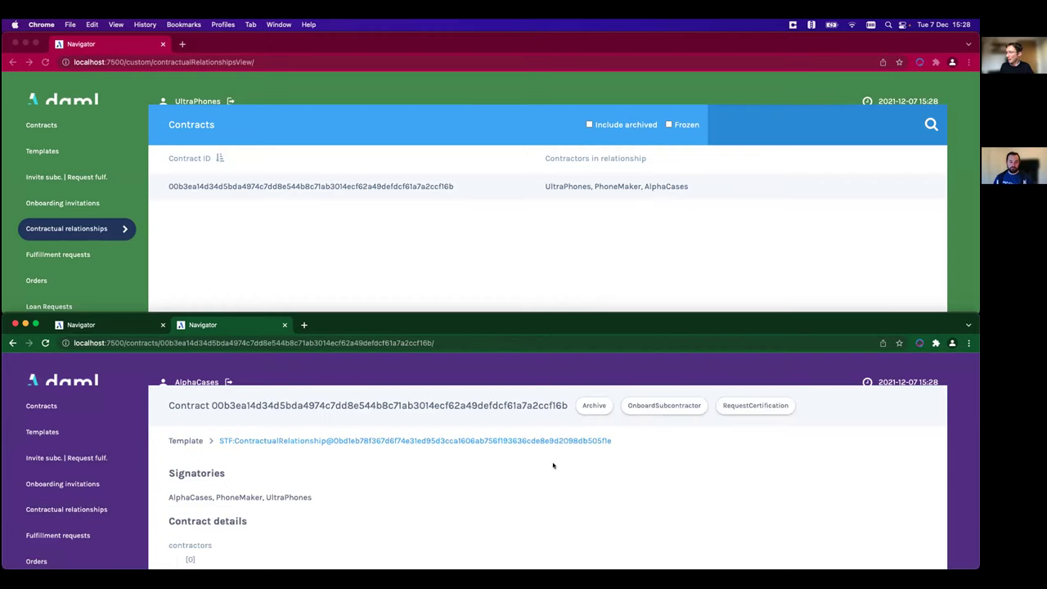
left_click(672, 407)
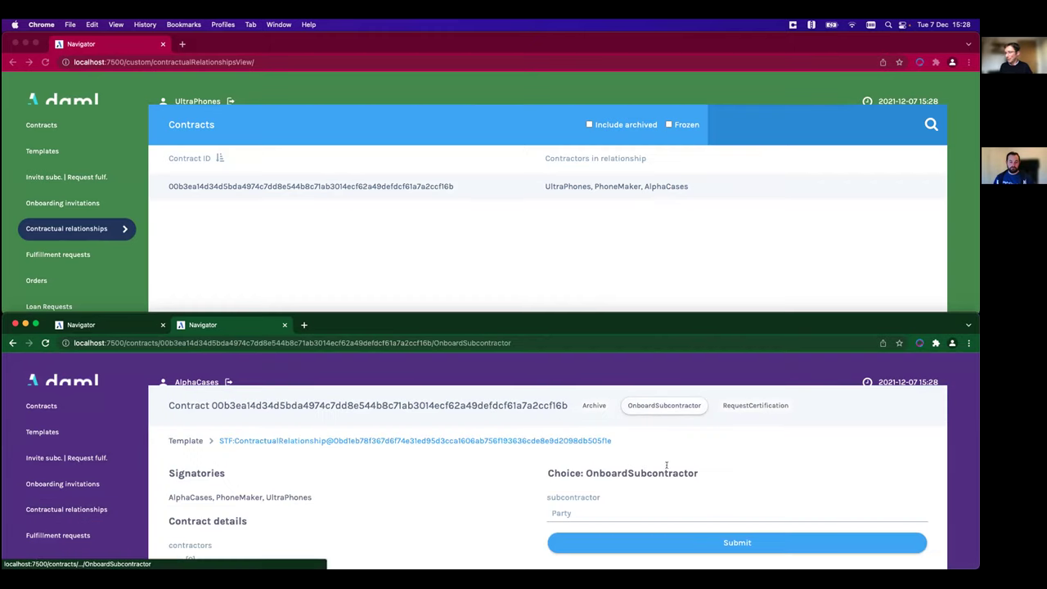
left_click(648, 506)
type("BetaSwitches")
left_click(701, 543)
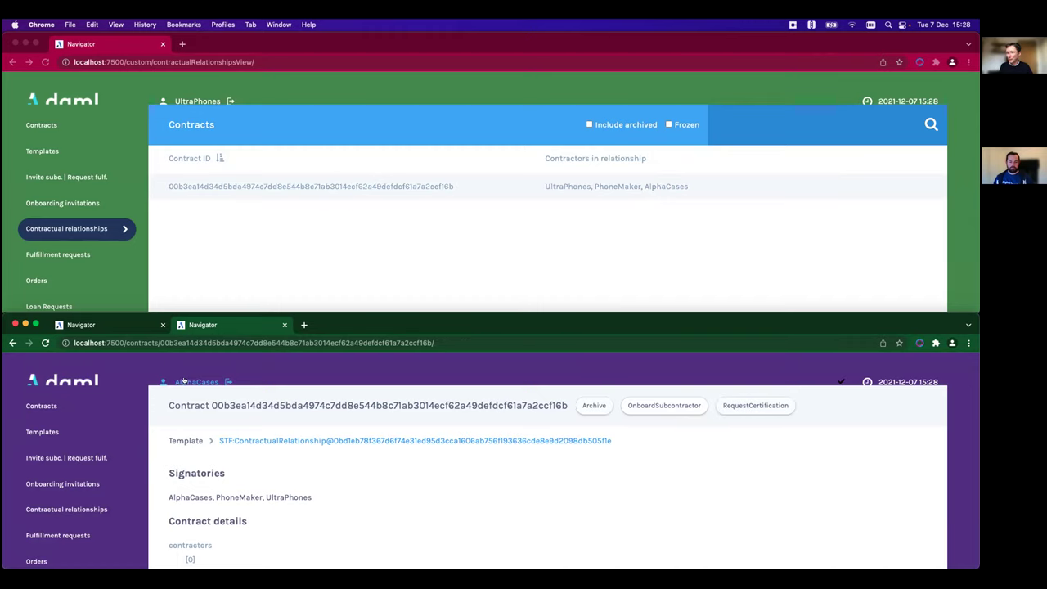
- Log out, sign in as BetaSwitches, and accept the onboarding invitation
left_click(188, 382)
left_click(470, 454)
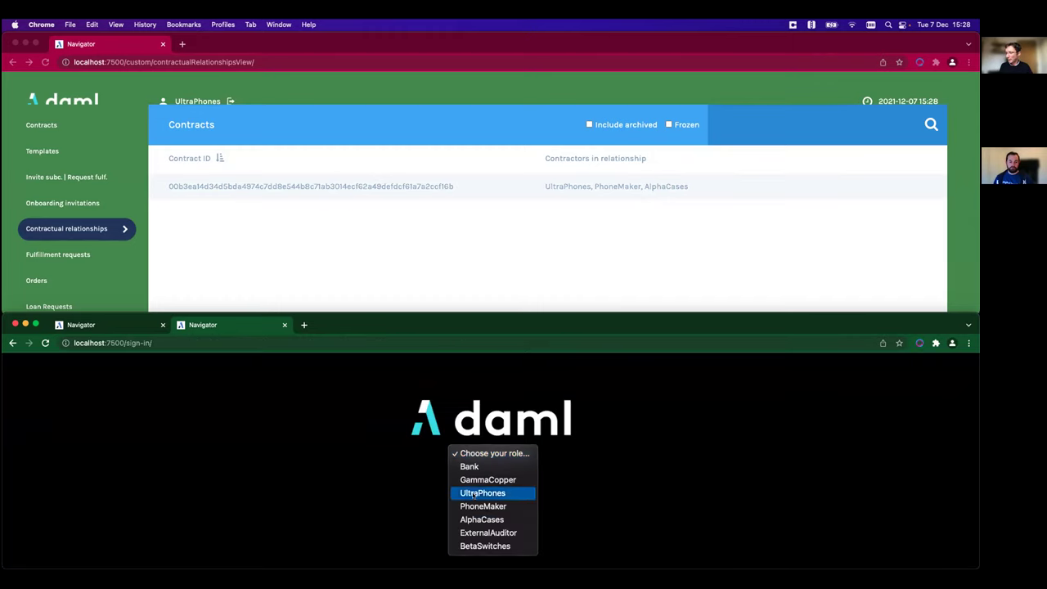
left_click(479, 546)
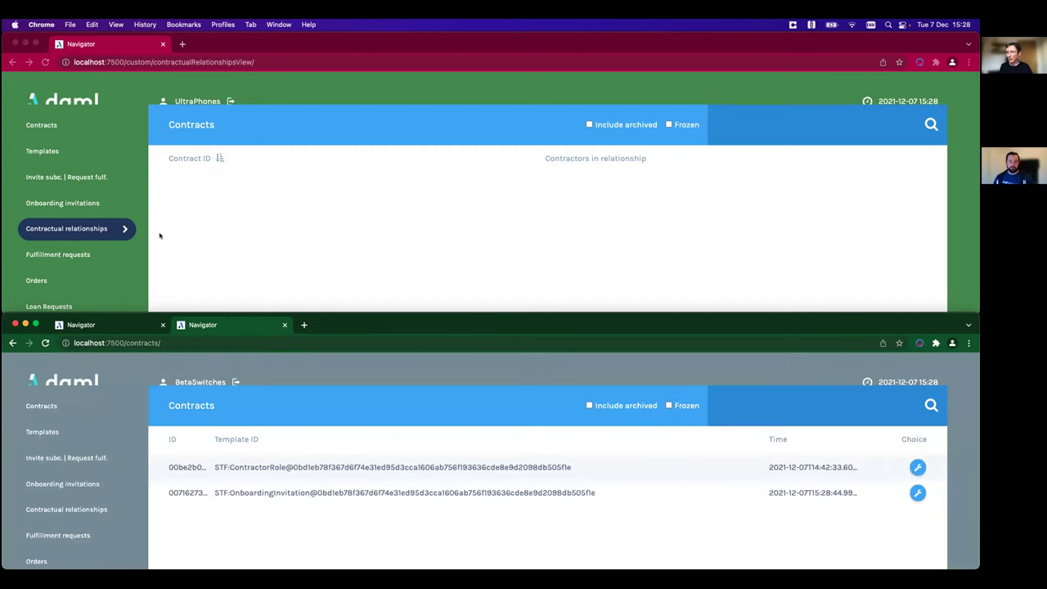
left_click(918, 493)
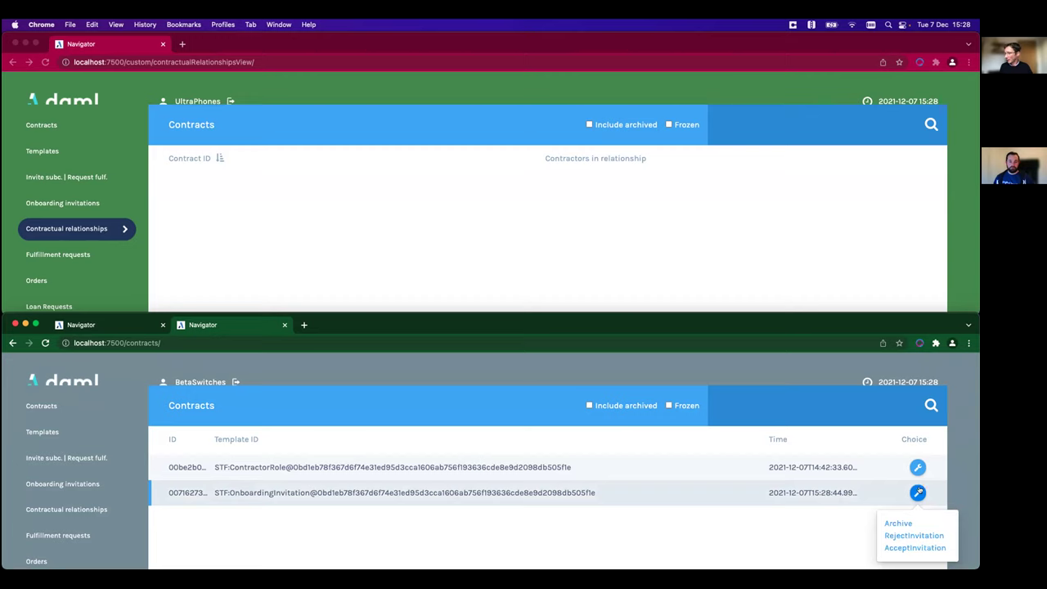
left_click(914, 549)
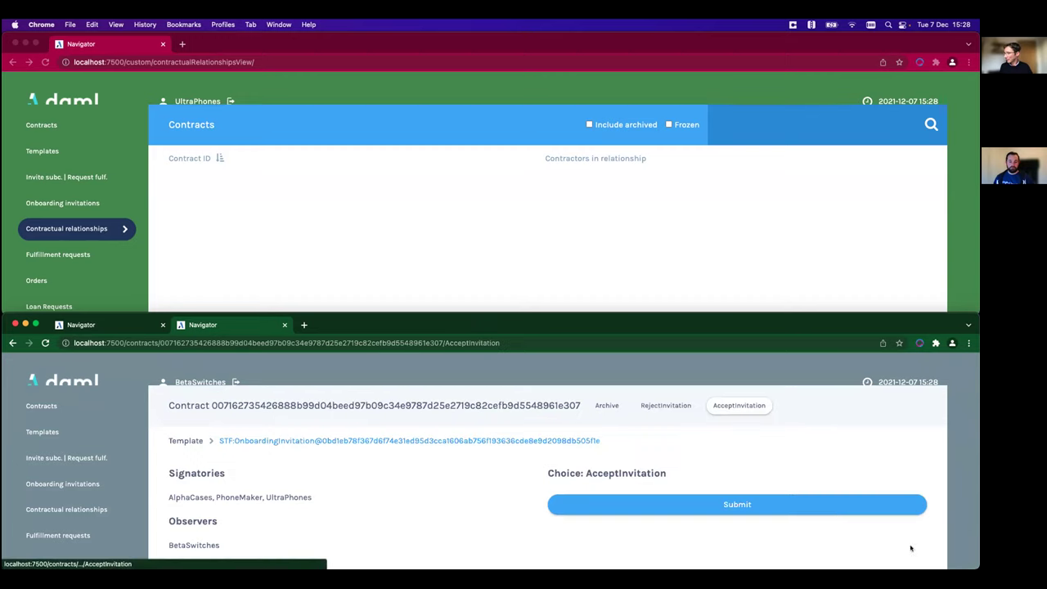
left_click(769, 504)
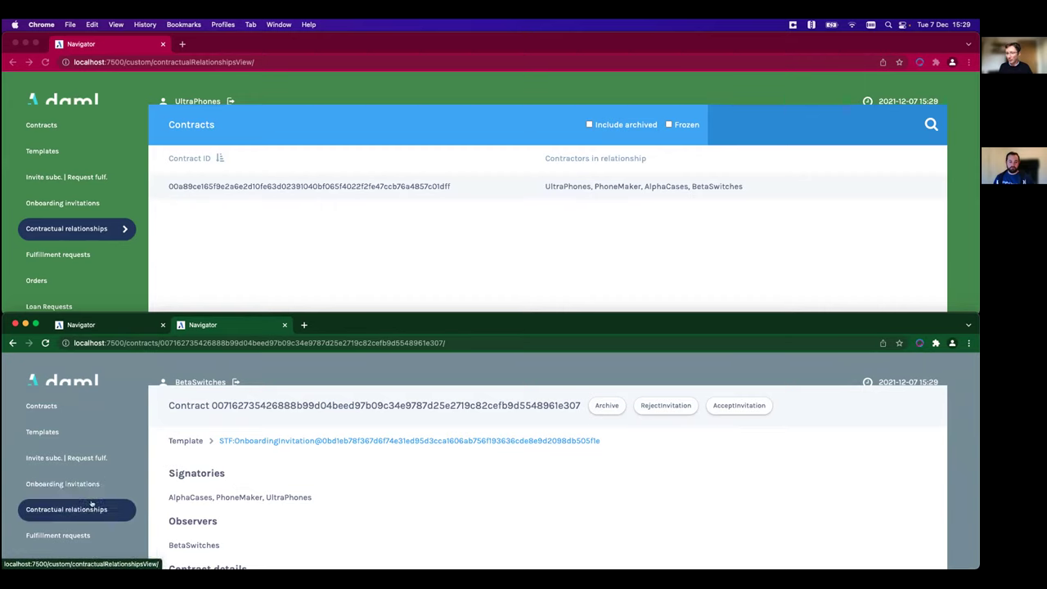
left_click(90, 507)
- Open the four-party relationship and submit OnboardSubcontractor with GammaCopper as subcontractor
left_click(707, 468)
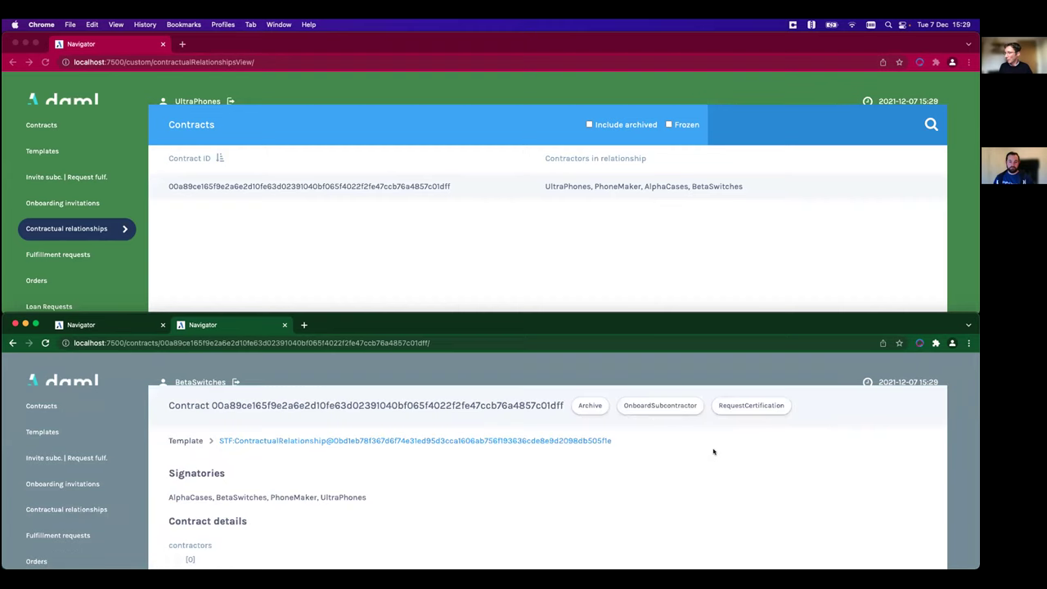
left_click(662, 409)
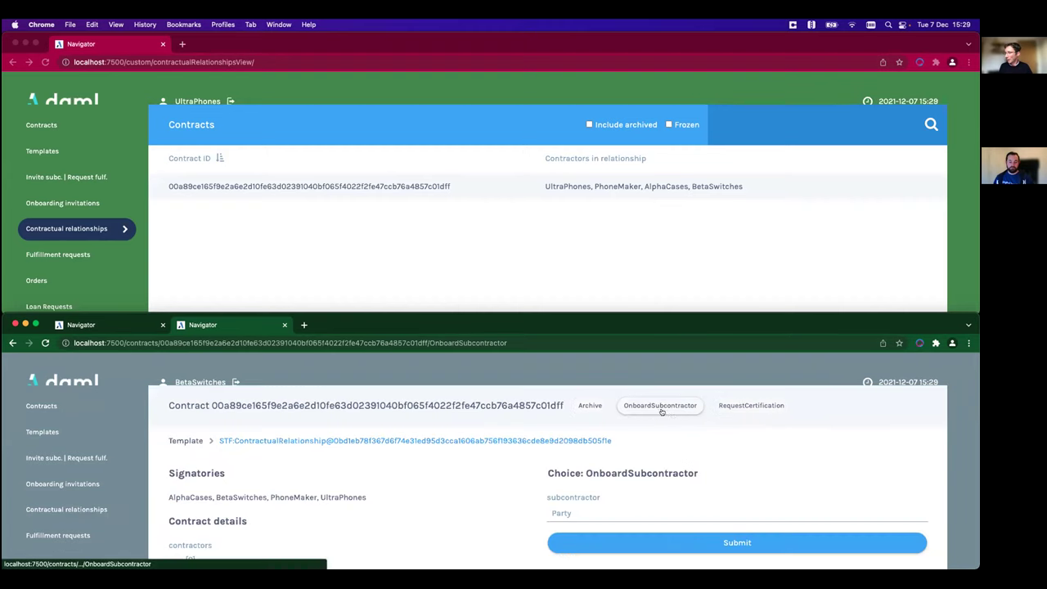
left_click(641, 509)
type("GammaCopper")
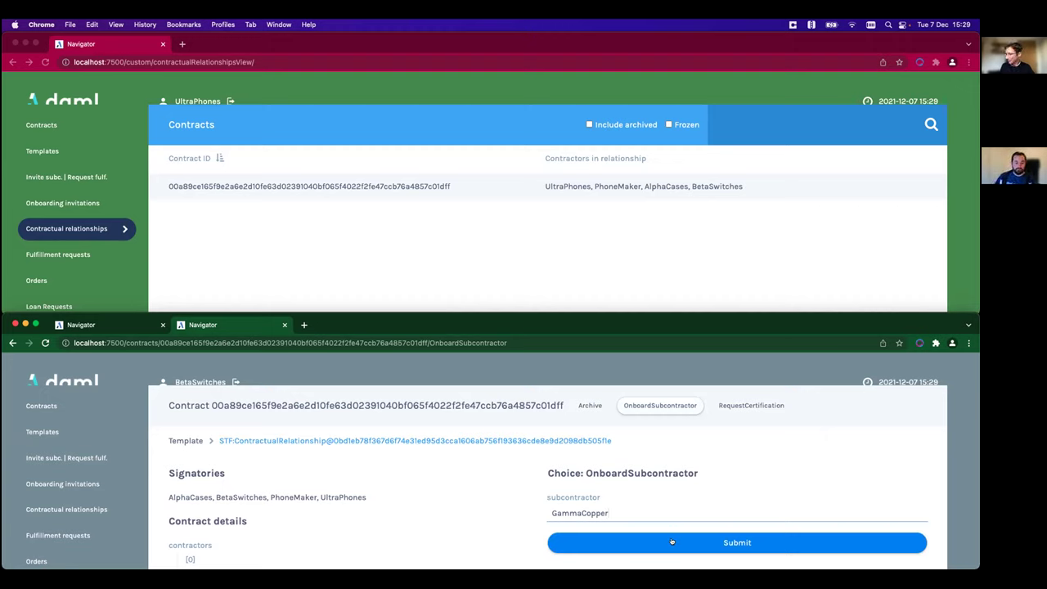
left_click(672, 542)
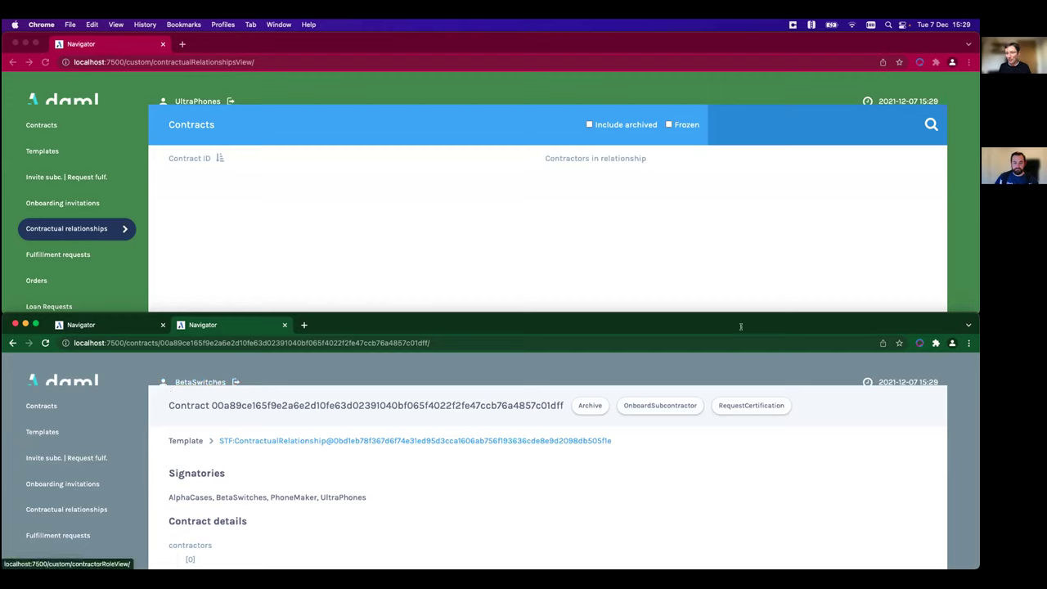
- Log out of BetaSwitches and sign back in as GammaCopper
left_click(208, 381)
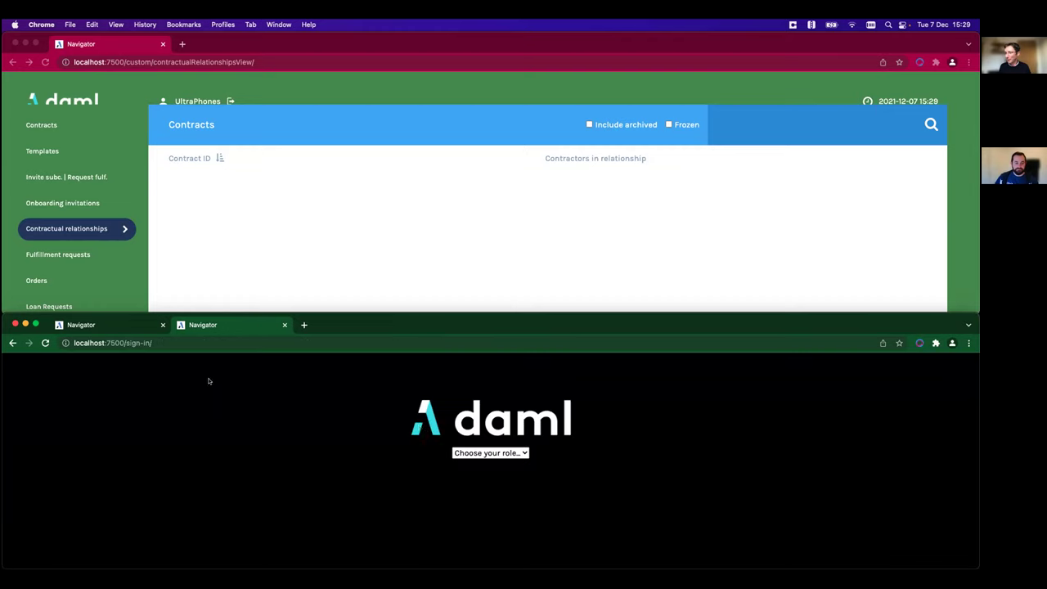
left_click(490, 453)
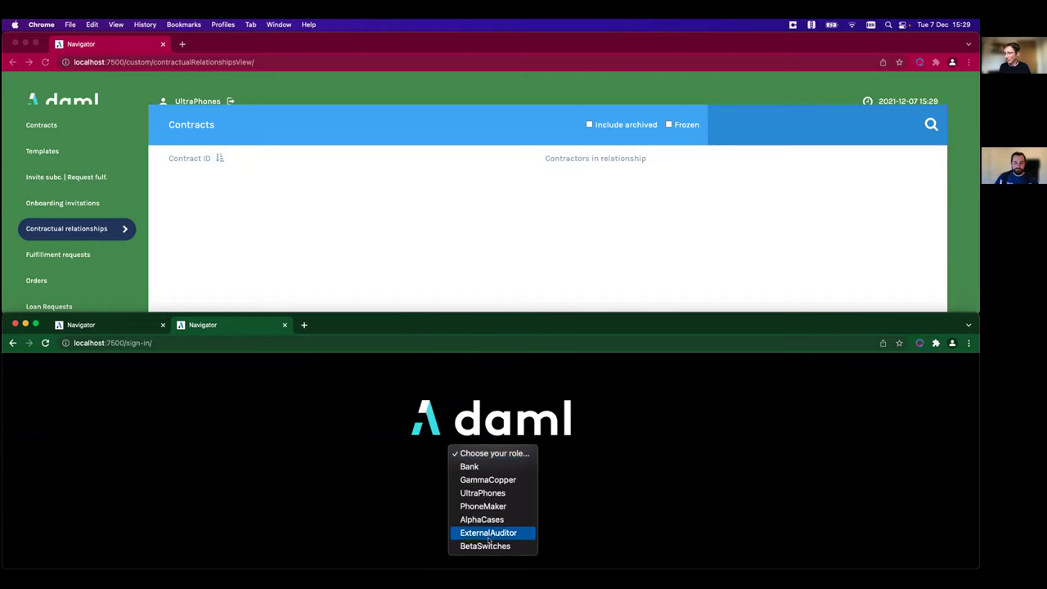
left_click(489, 480)
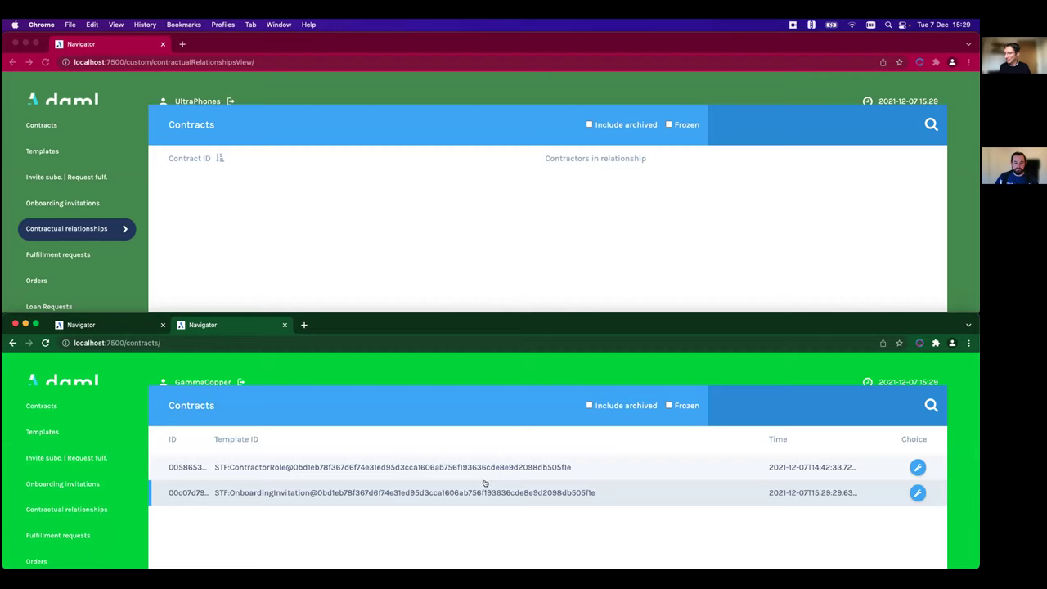
- Accept GammaCopper's onboarding invitation with the AcceptInvitation choice
left_click(918, 493)
left_click(914, 548)
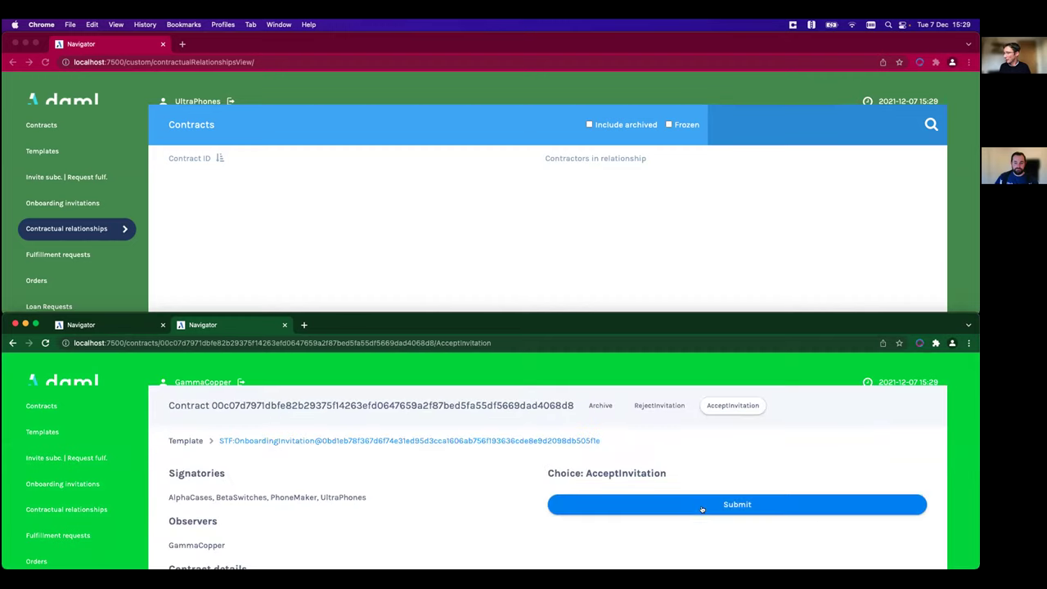
left_click(699, 501)
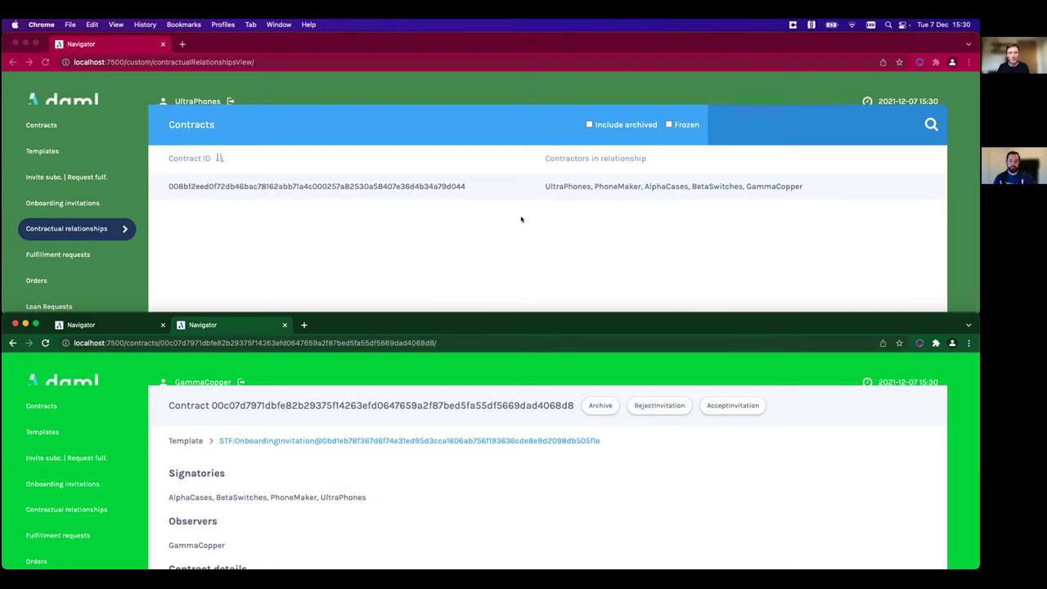
- Request certification of UltraPhones' five-party relationship, naming ExternalAuditor as certifier
left_click(452, 186)
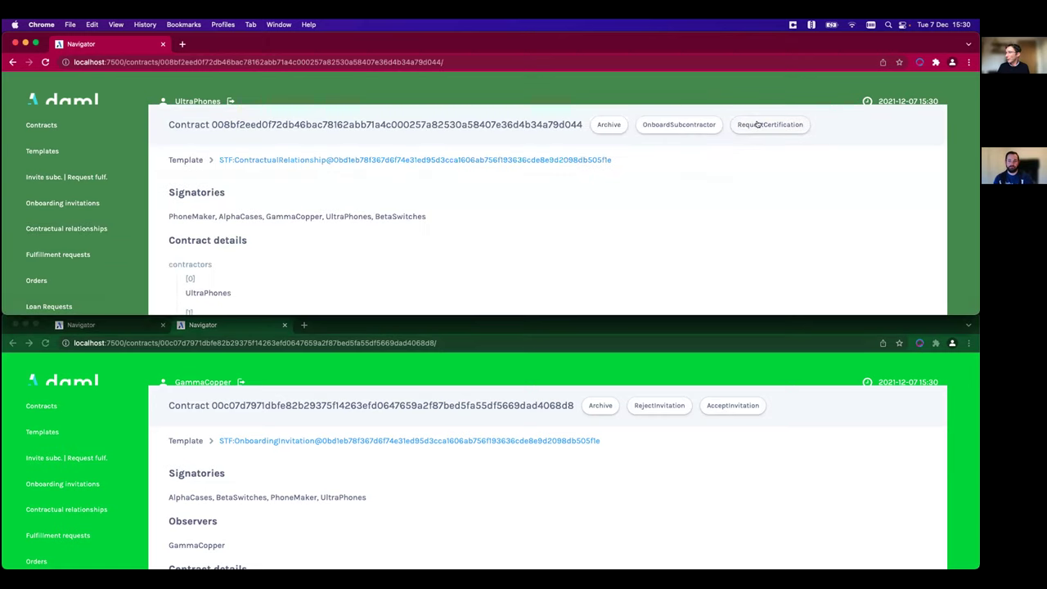
left_click(757, 124)
left_click(618, 231)
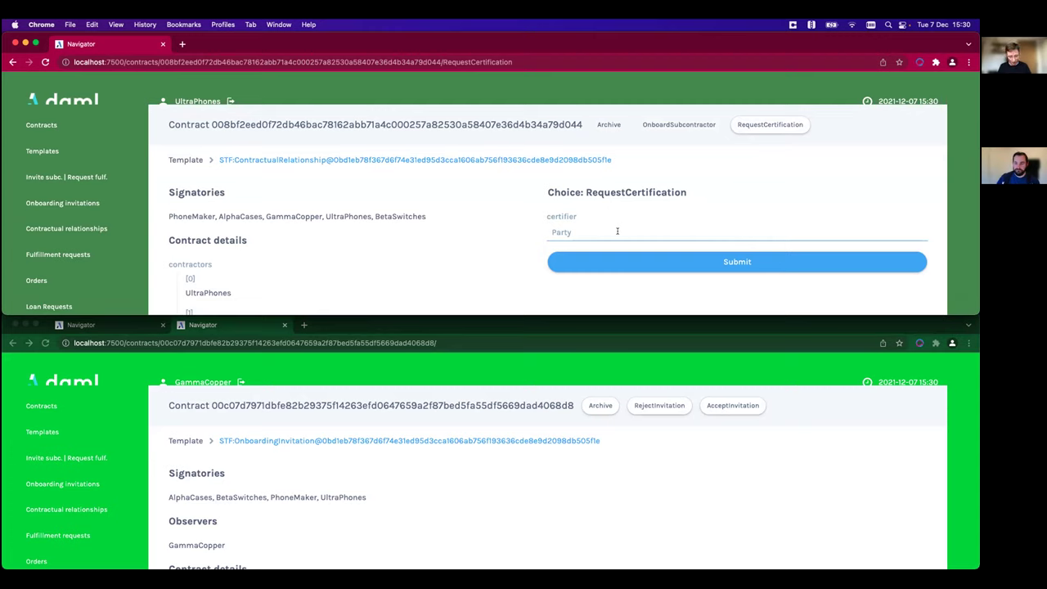
type("Ext")
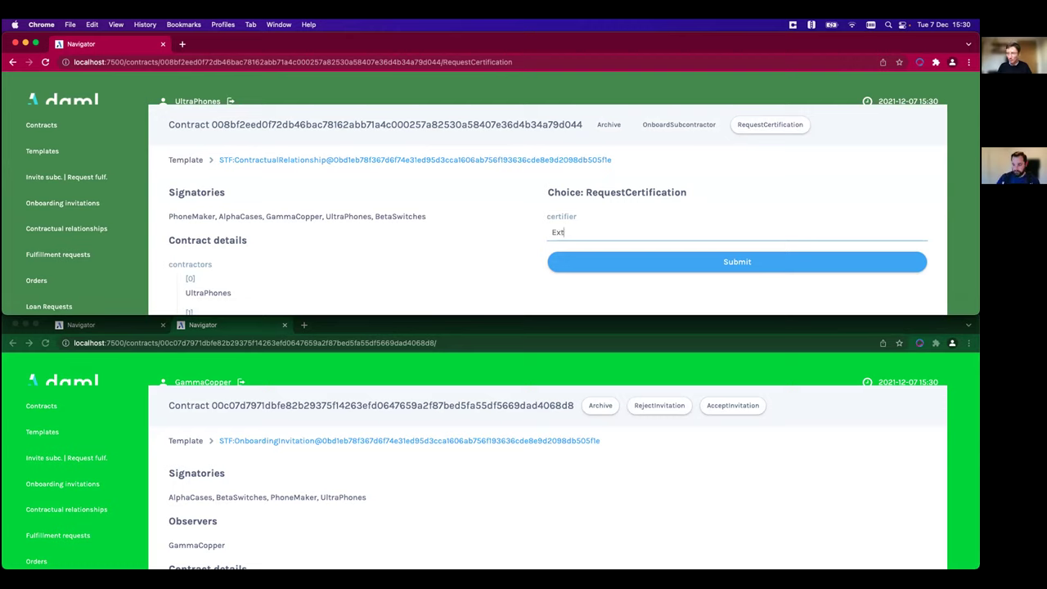
type("ernal")
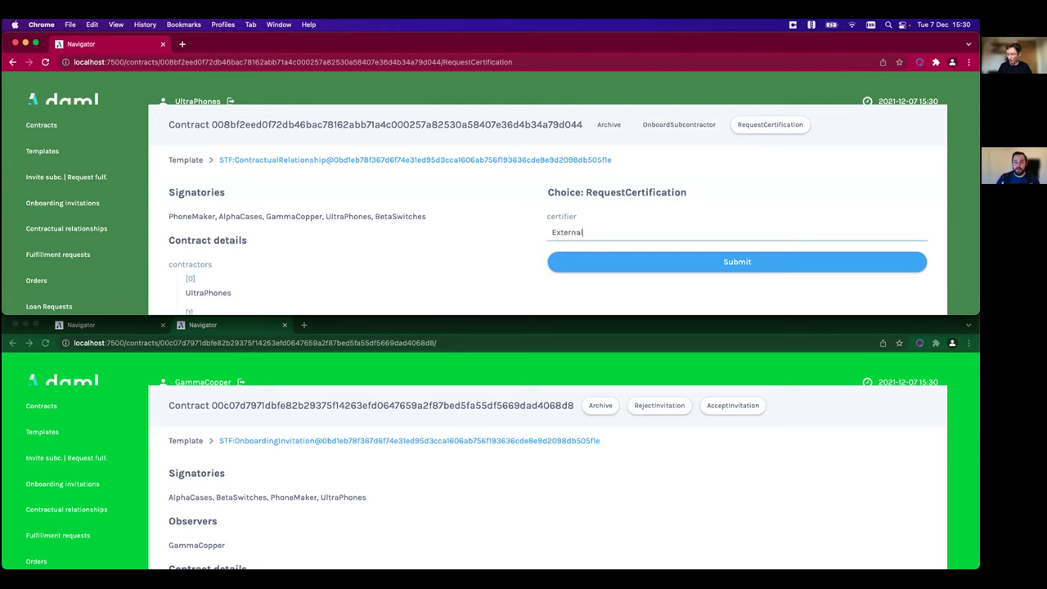
type("Auditor")
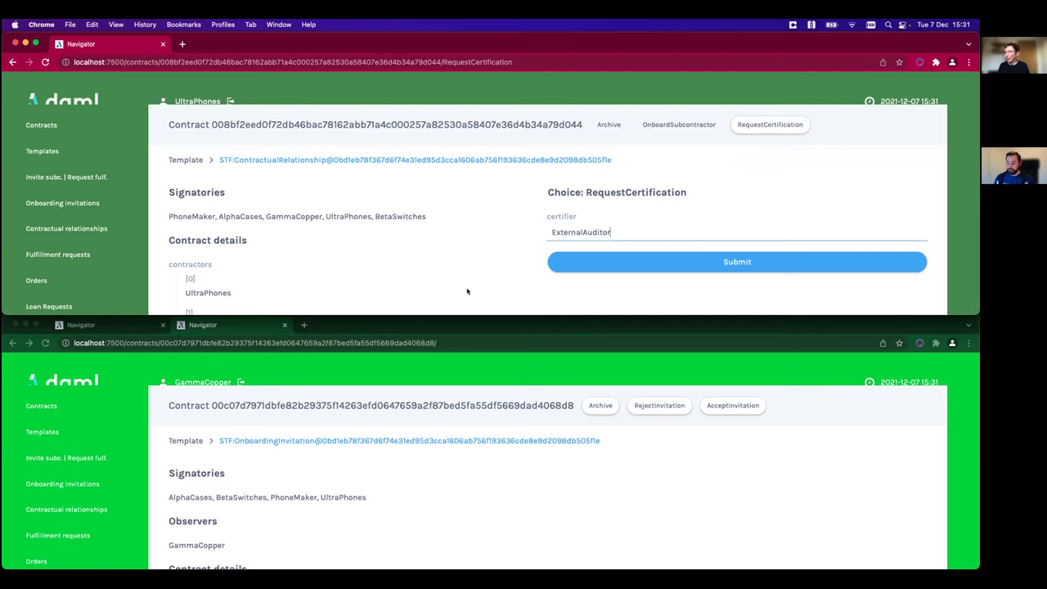
left_click(684, 262)
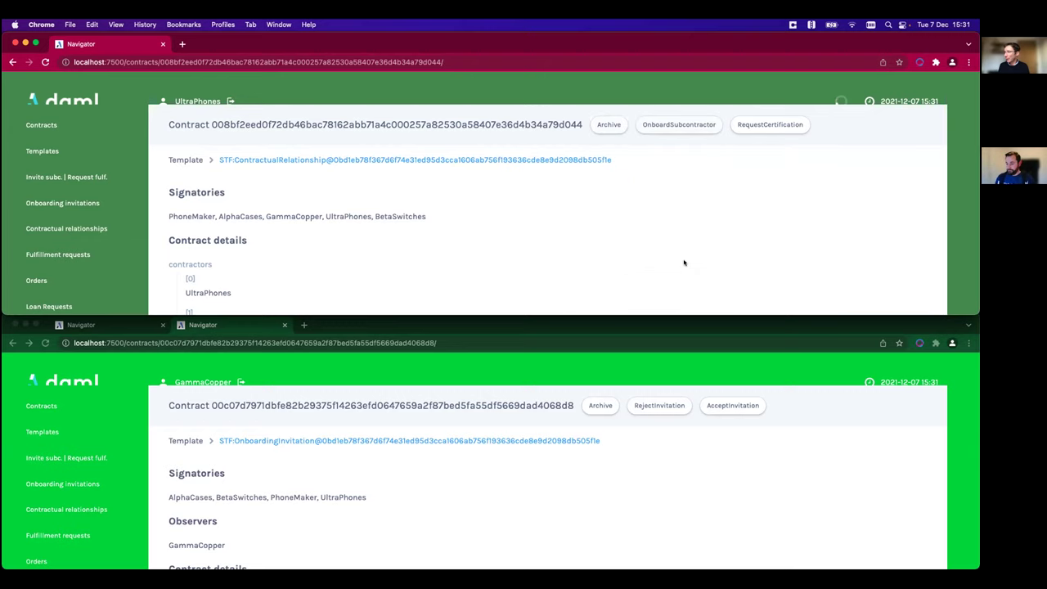
- Switch the lower window from GammaCopper to ExternalAuditor and list all UltraPhones' contracts
left_click(212, 381)
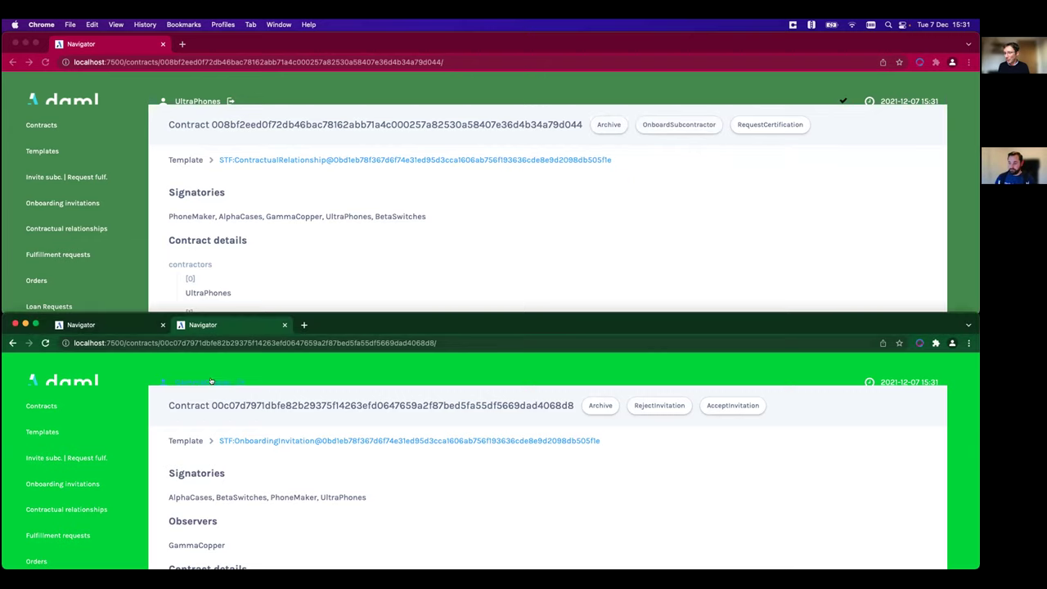
left_click(211, 381)
left_click(509, 458)
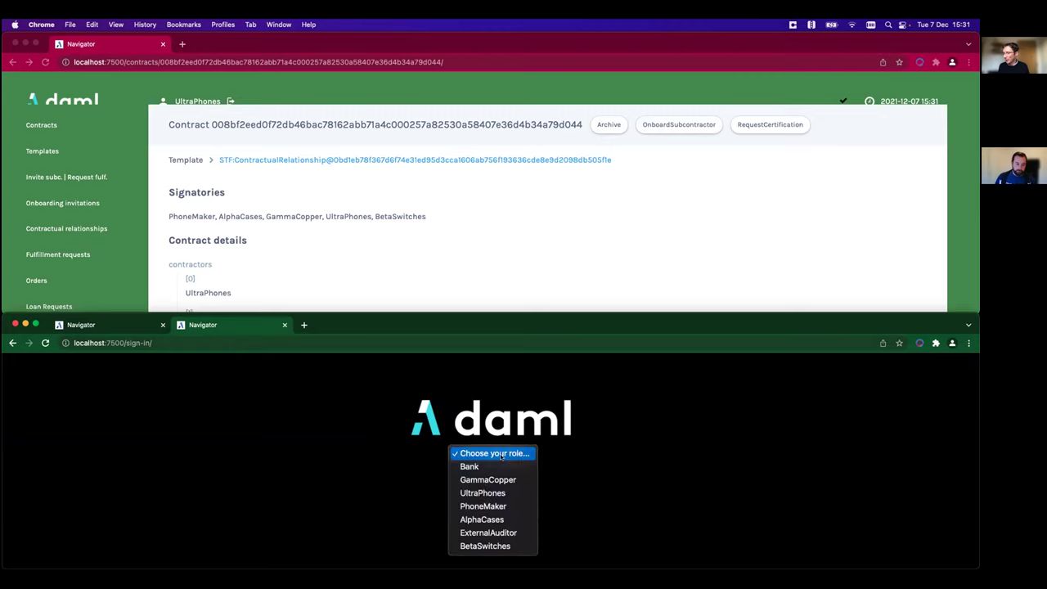
left_click(493, 534)
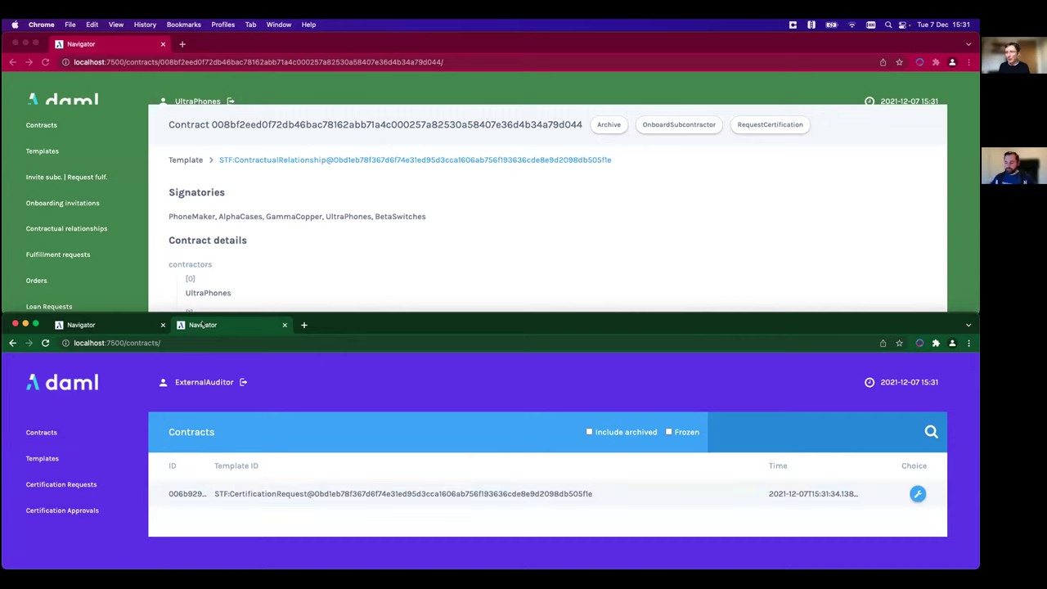
left_click(41, 125)
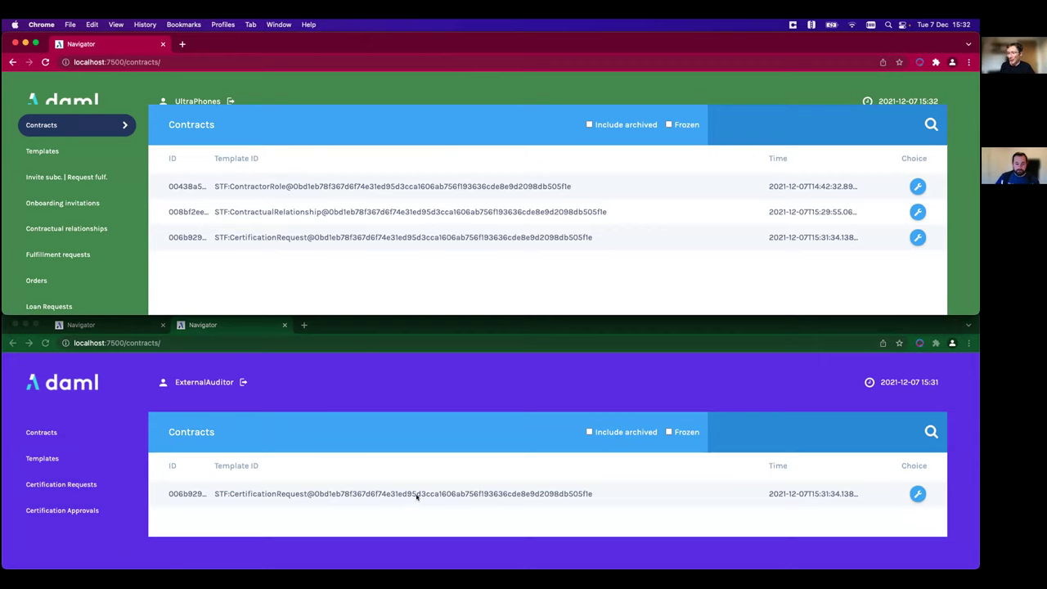
- As ExternalAuditor, review the CertificationRequest contract and submit the Certify choice
left_click(250, 494)
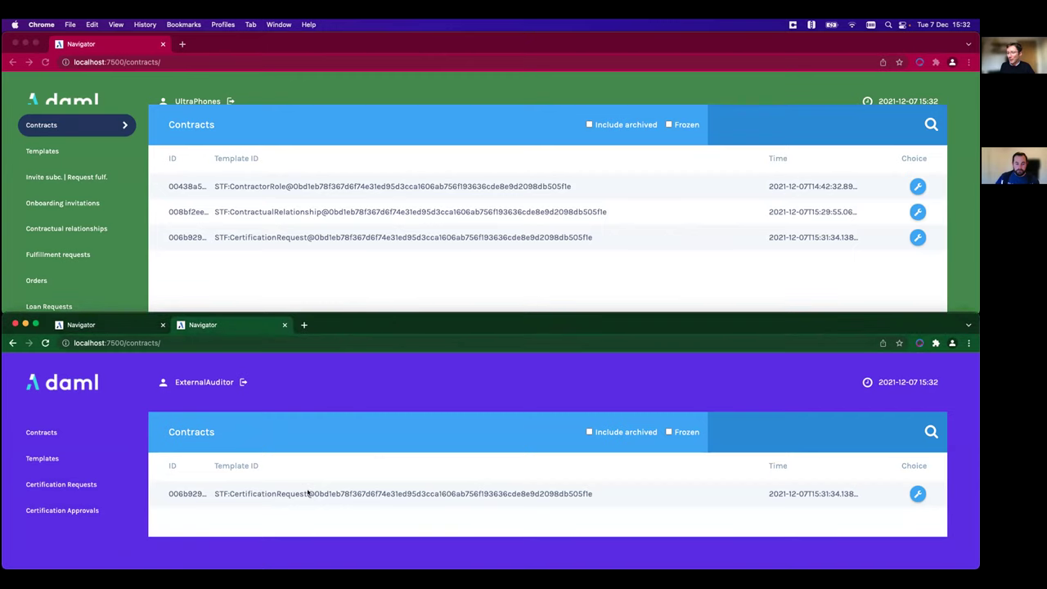
left_click(342, 495)
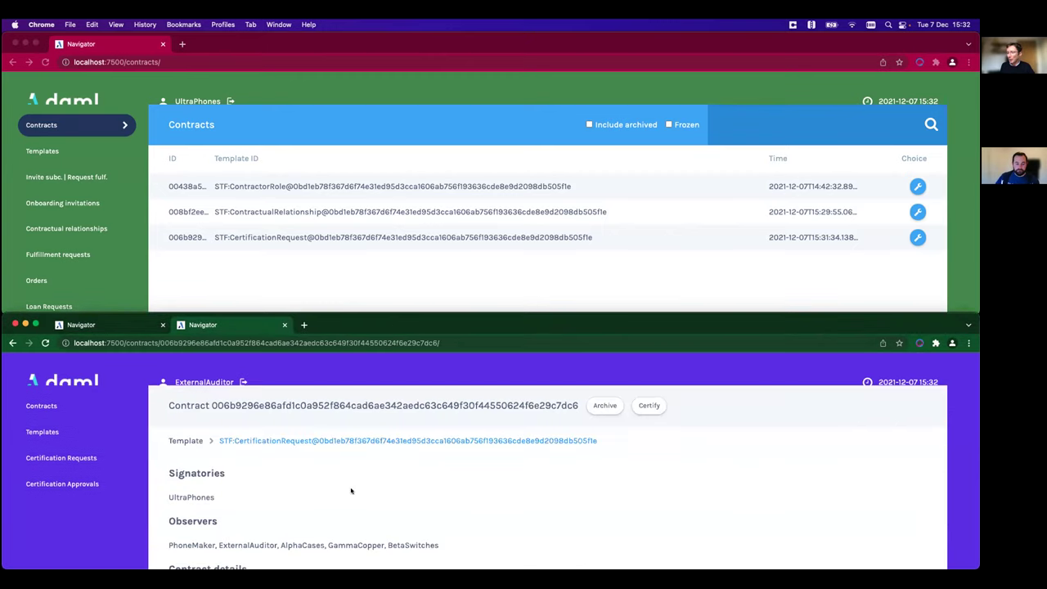
scroll(356, 490, "down", 5)
scroll(358, 487, "down", 4)
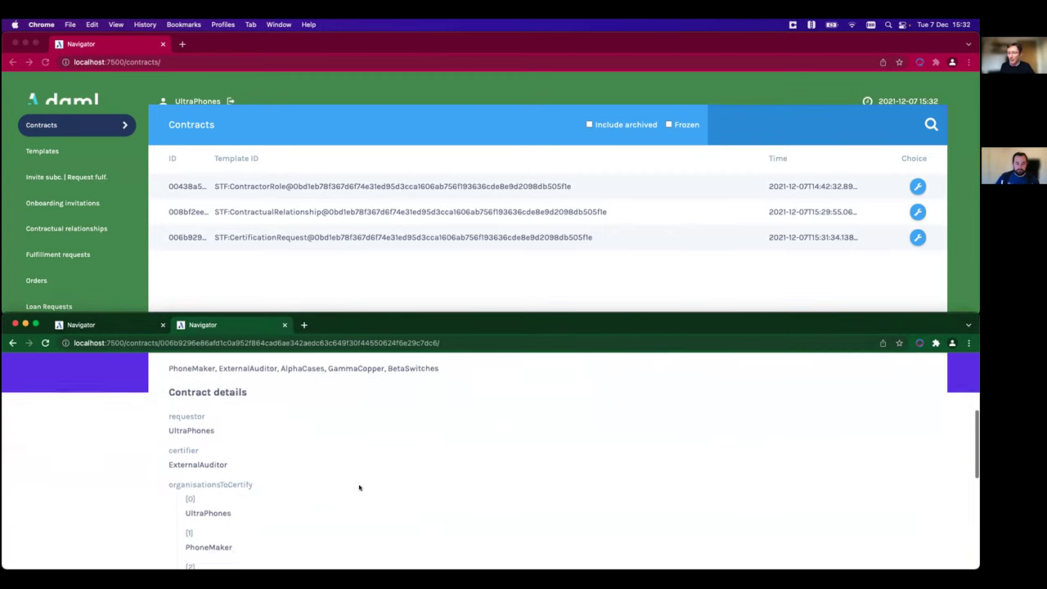
scroll(251, 424, "down", 2)
scroll(249, 423, "up", 3)
scroll(249, 424, "up", 5)
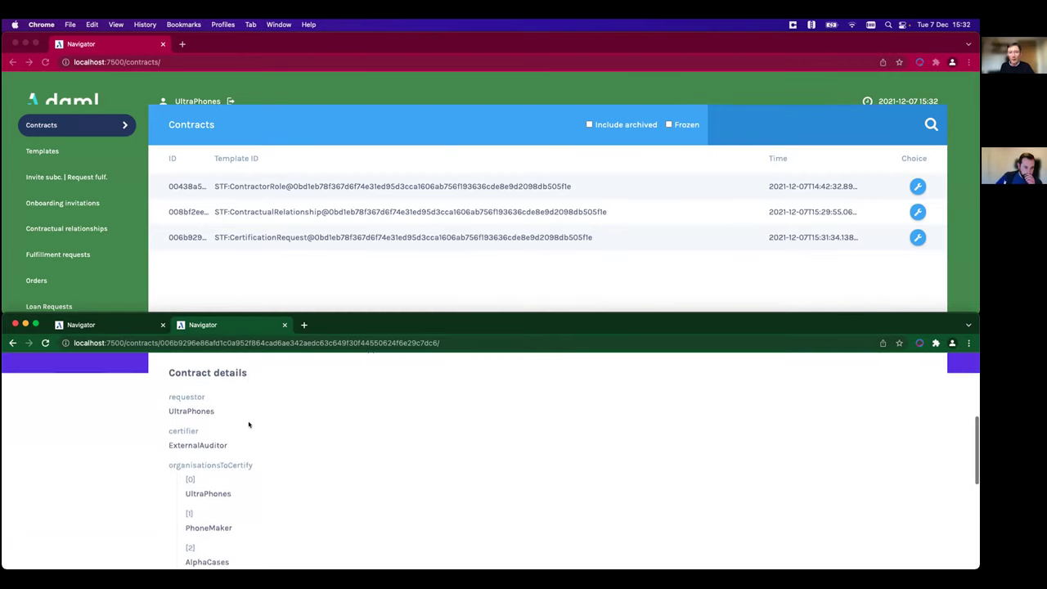
scroll(249, 424, "up", 1)
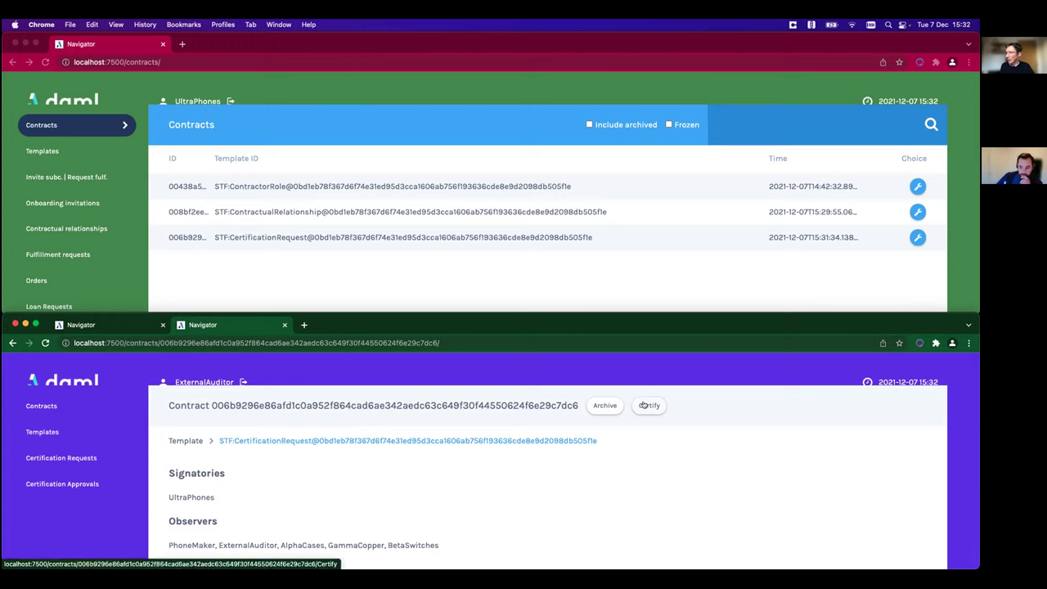
left_click(644, 405)
left_click(692, 504)
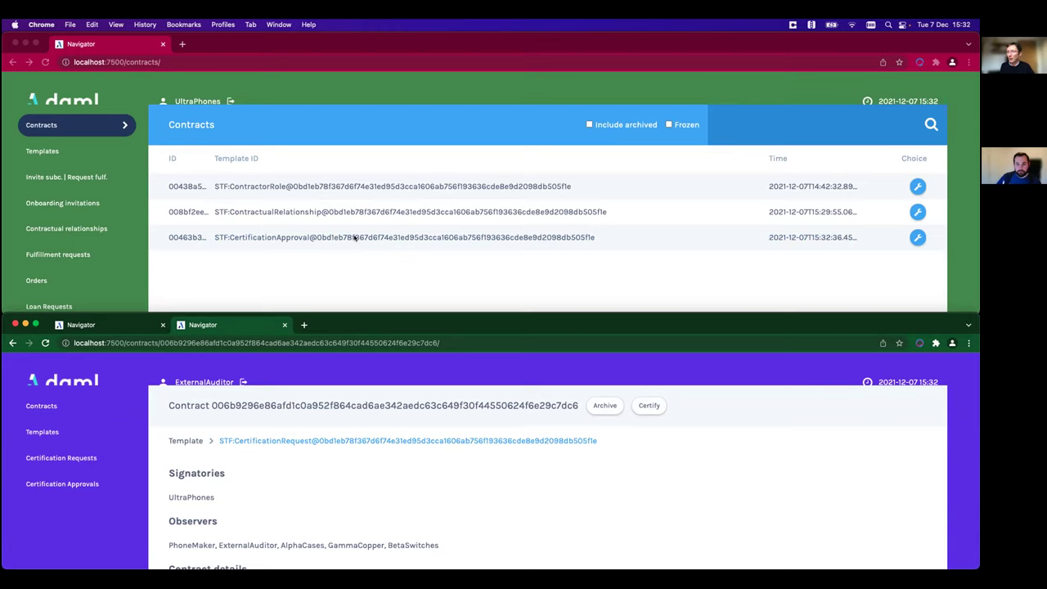
- Inspect the CertificationApproval contract, confirming ExternalAuditor as certifier and UltraPhones as requestor
left_click(355, 237)
scroll(350, 240, "down", 1)
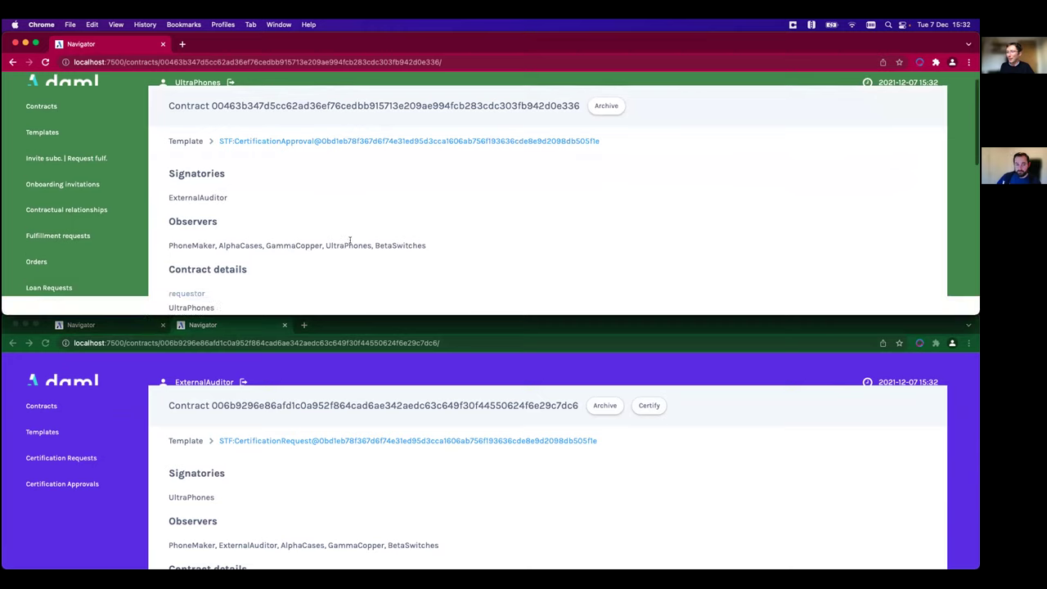
scroll(350, 240, "down", 5)
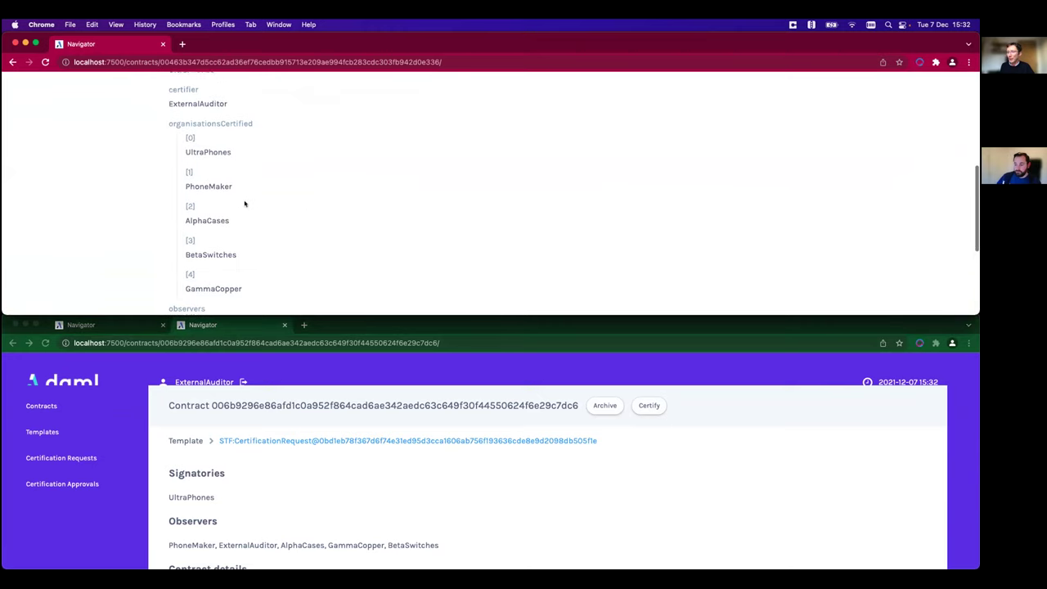
scroll(246, 205, "up", 5)
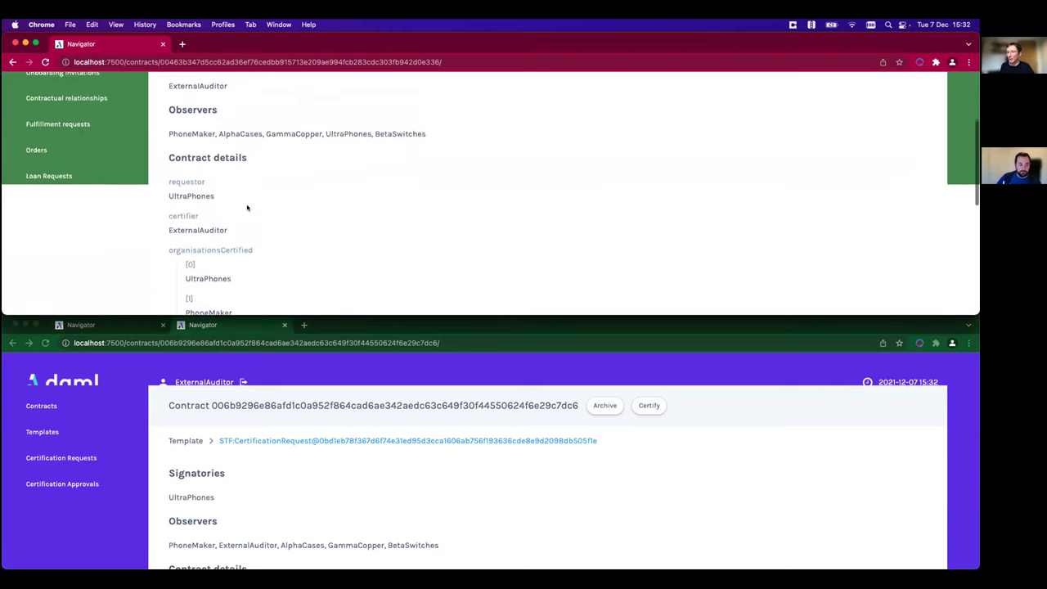
left_click_drag(228, 231, 192, 231)
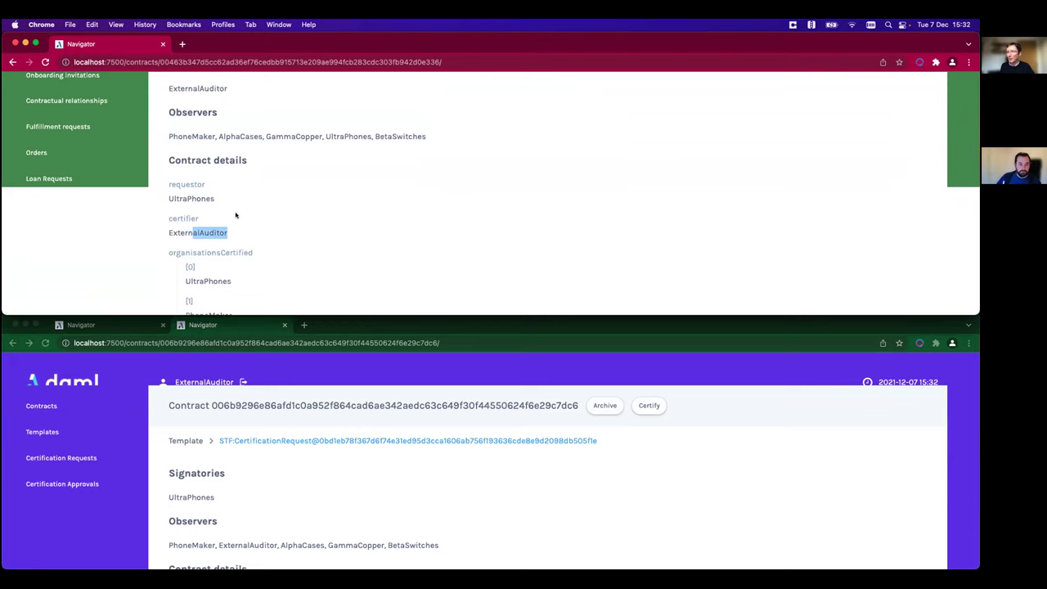
scroll(236, 216, "up", 4)
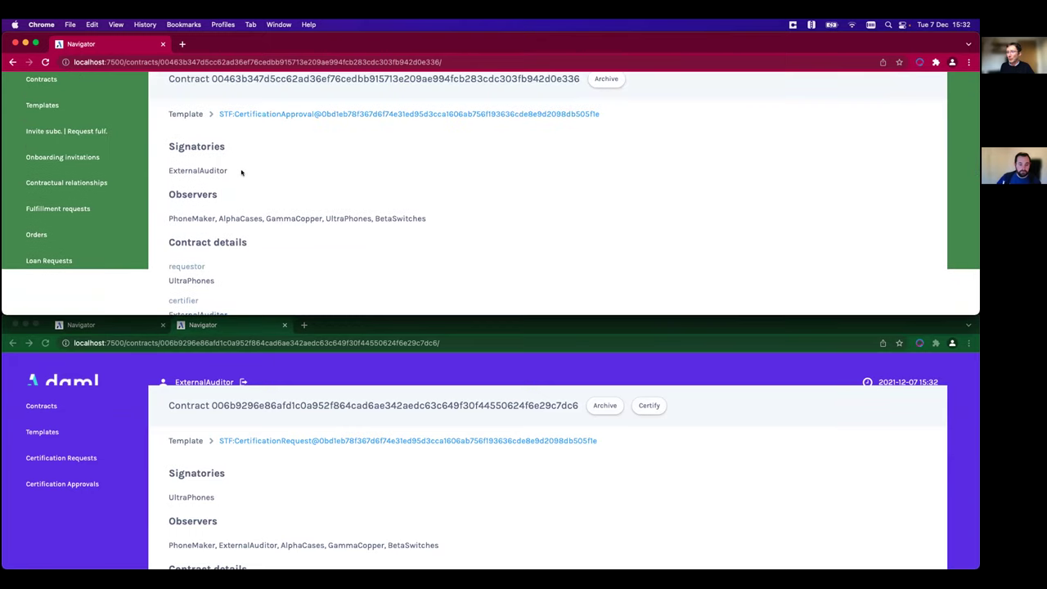
triple_click(241, 171)
left_click(255, 181)
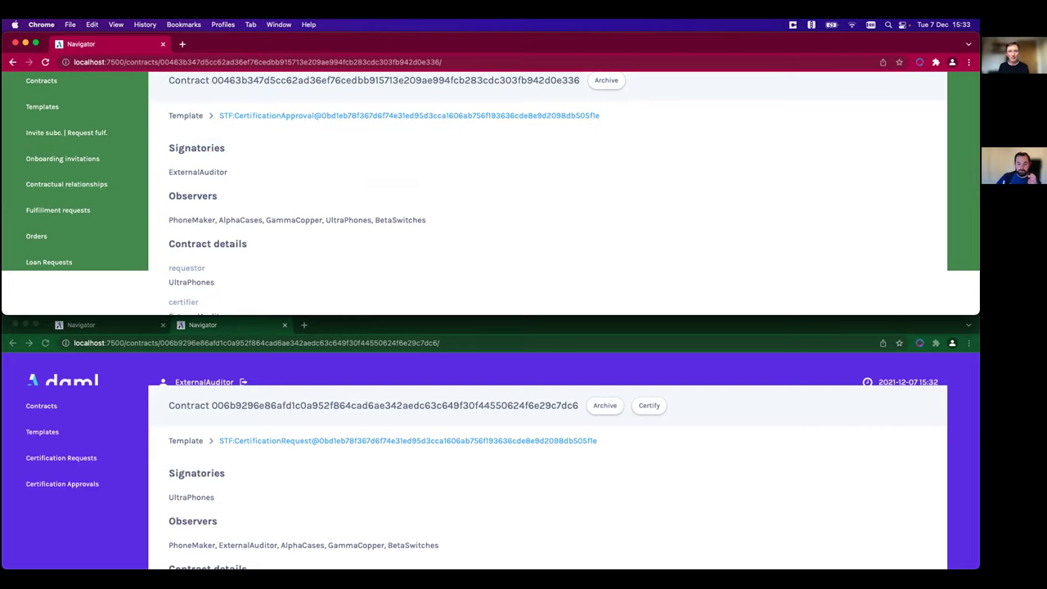
scroll(323, 219, "up", 2)
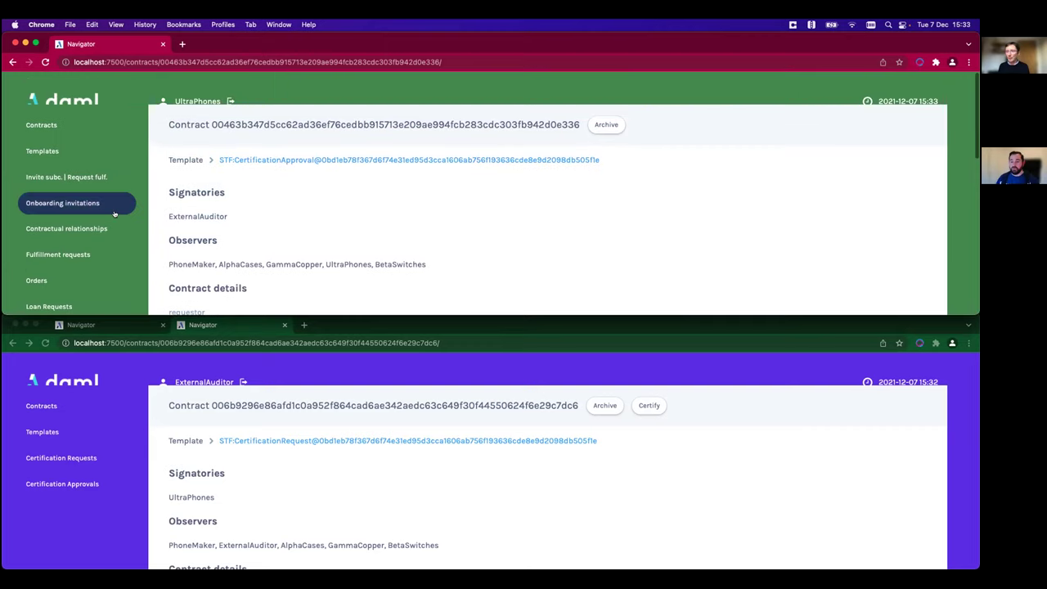
- Copy the ContractualRelationship contract ID and show UltraPhones' Invite subc. | Request fulf. list
left_click(91, 228)
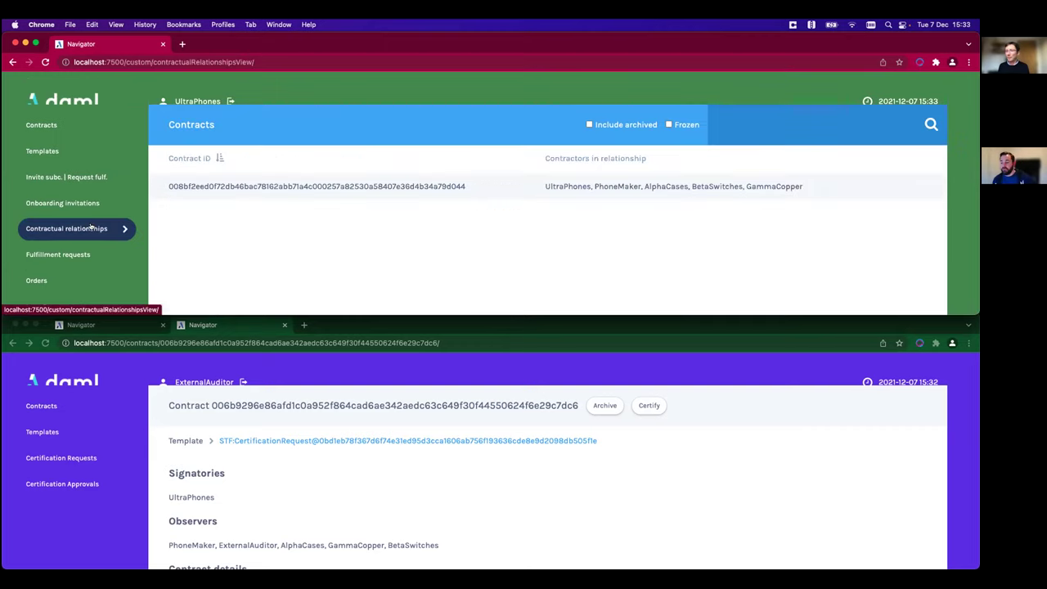
left_click(318, 186)
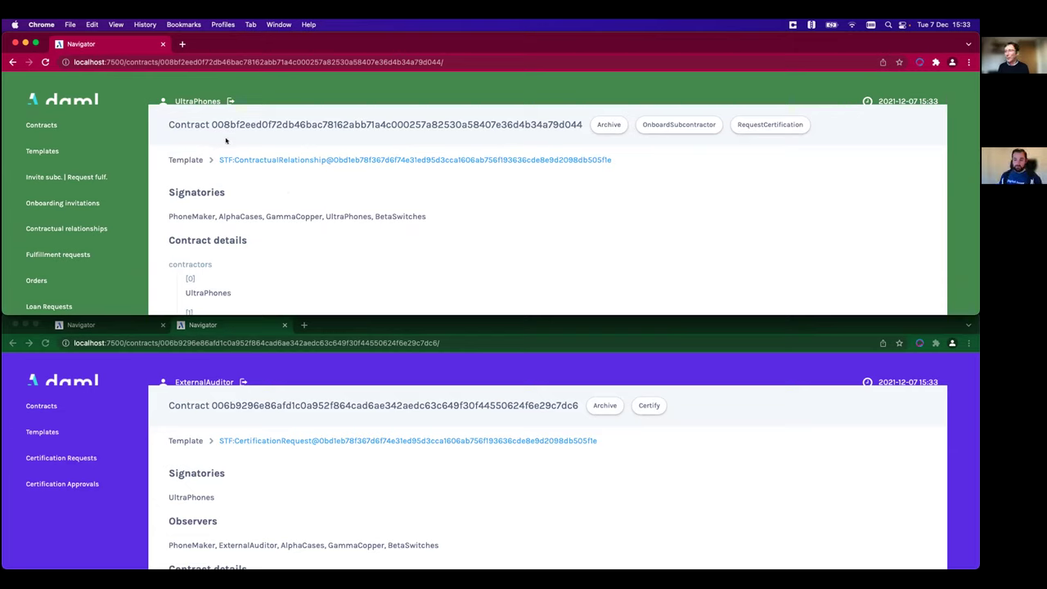
left_click_drag(209, 123, 579, 118)
key("super+c")
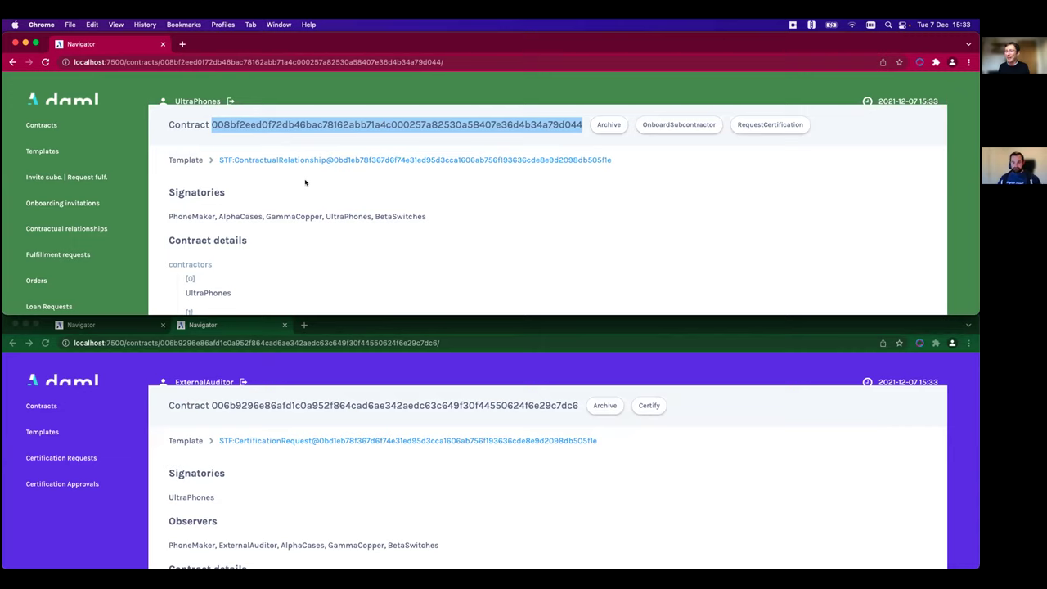
left_click(78, 179)
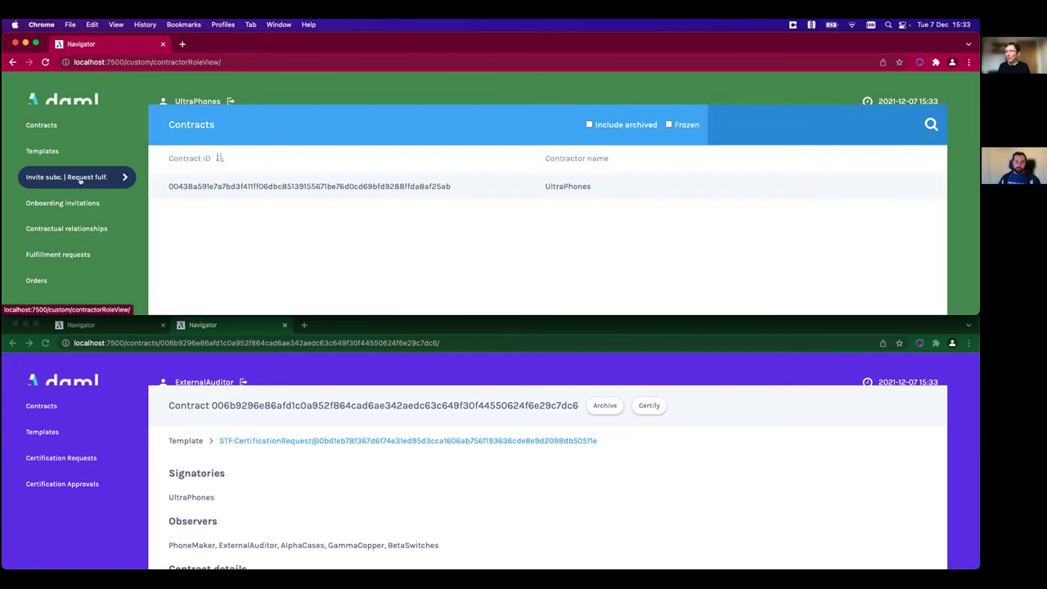
- Start a CreateFulfillmentRequest with subcontractor PhoneMaker, fulfillmentId phones and productId phones1
left_click(314, 184)
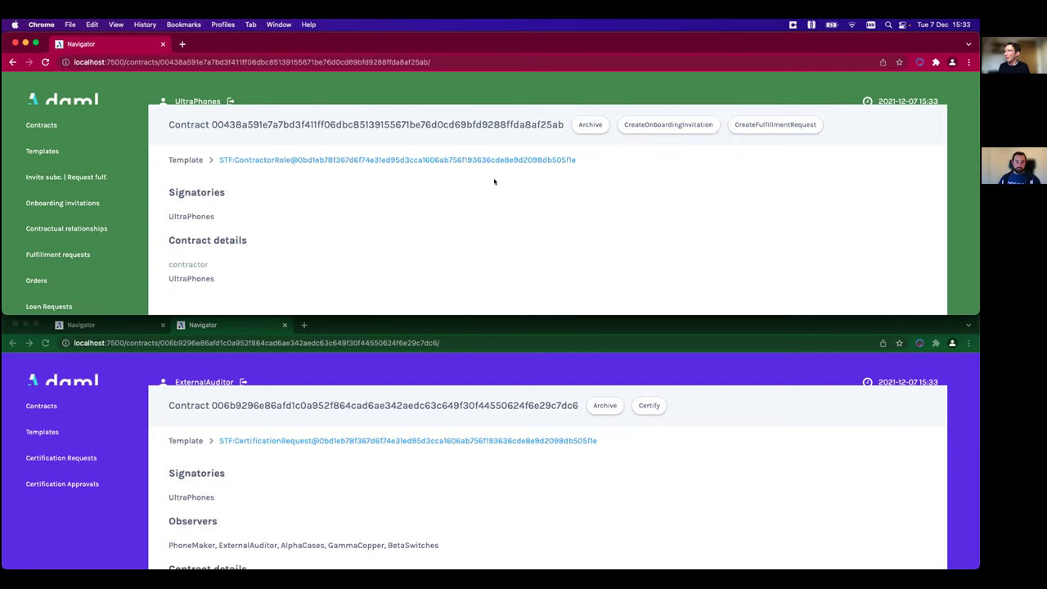
left_click(777, 125)
left_click(640, 236)
scroll(636, 234, "down", 1)
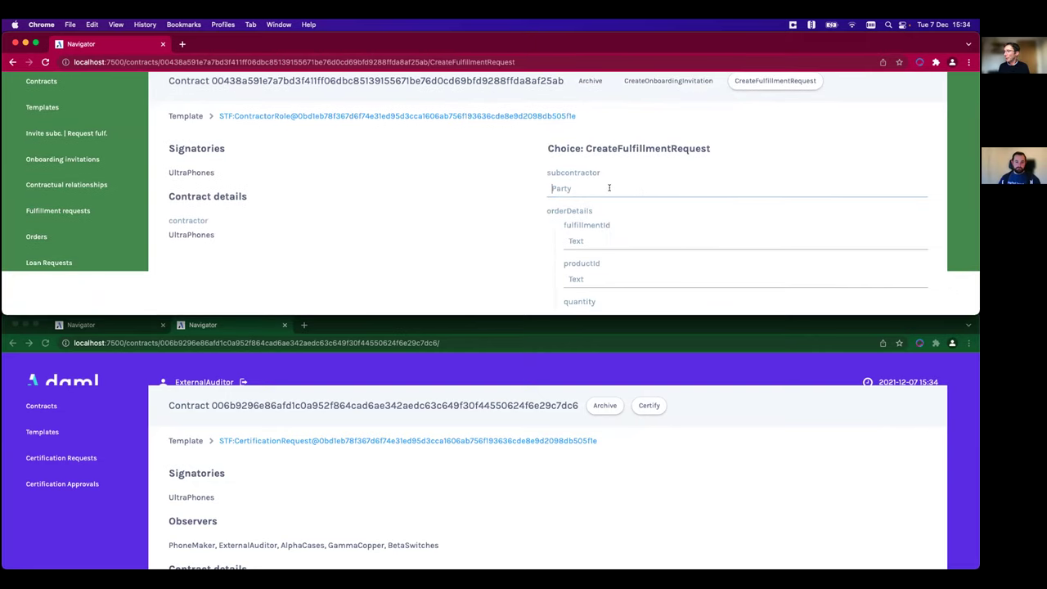
left_click(609, 188)
type("Ph")
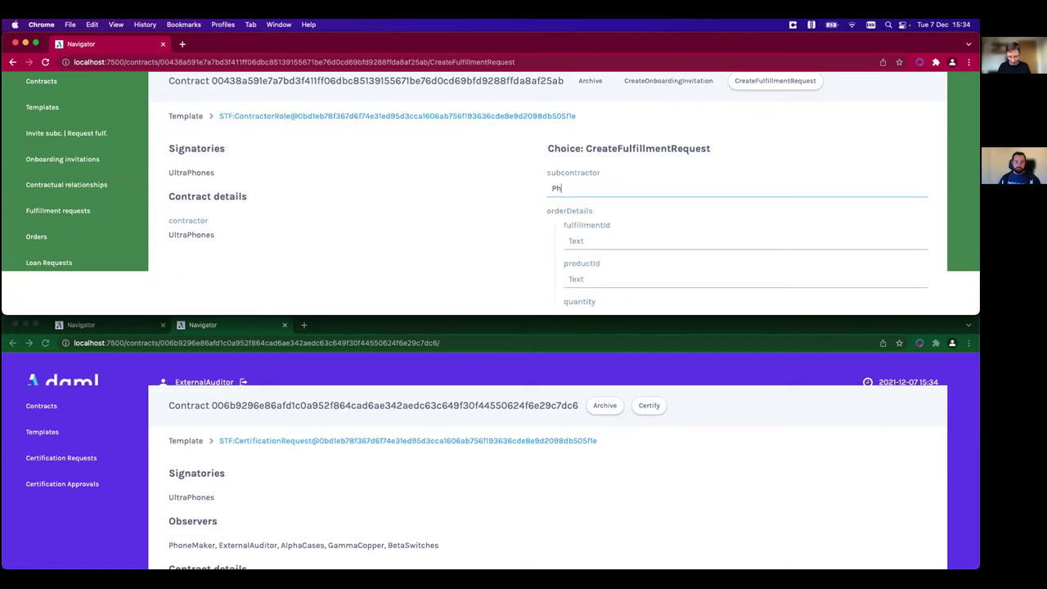
type("oneMaker")
scroll(606, 213, "down", 1)
left_click(592, 210)
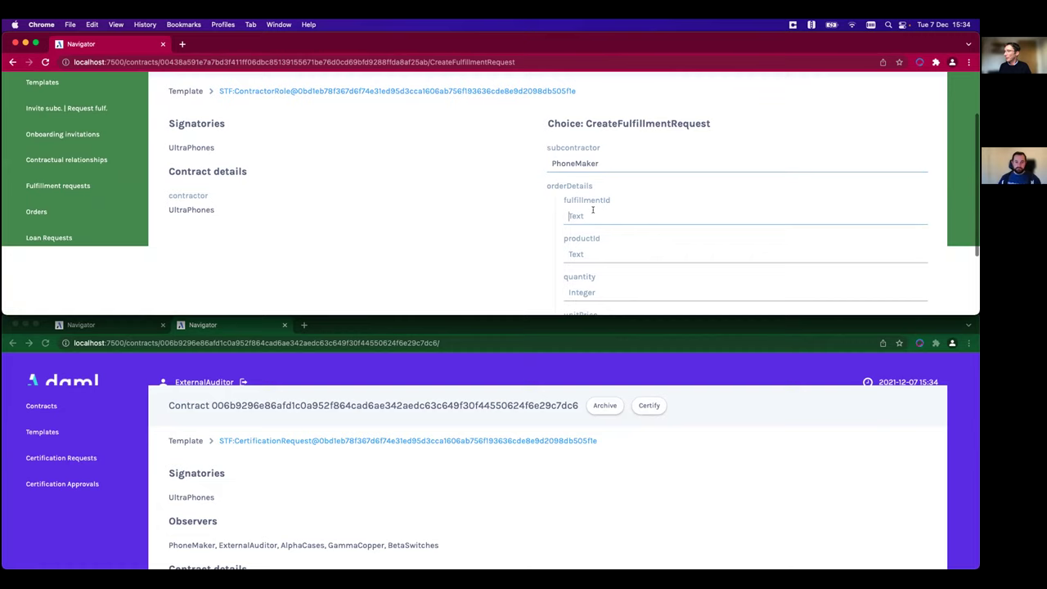
type("phones1")
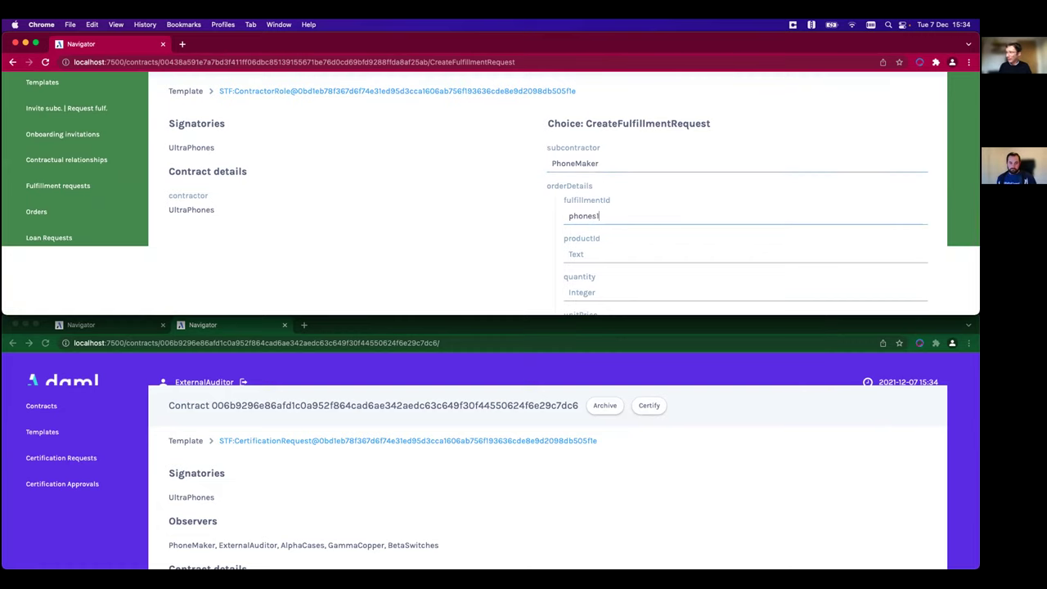
scroll(589, 249, "down", 1)
left_click(589, 249)
type("phones1")
scroll(589, 251, "down", 1)
- Set quantity 49996 and unitPrice 500, paste the relationship ID, and submit the request
left_click(587, 267)
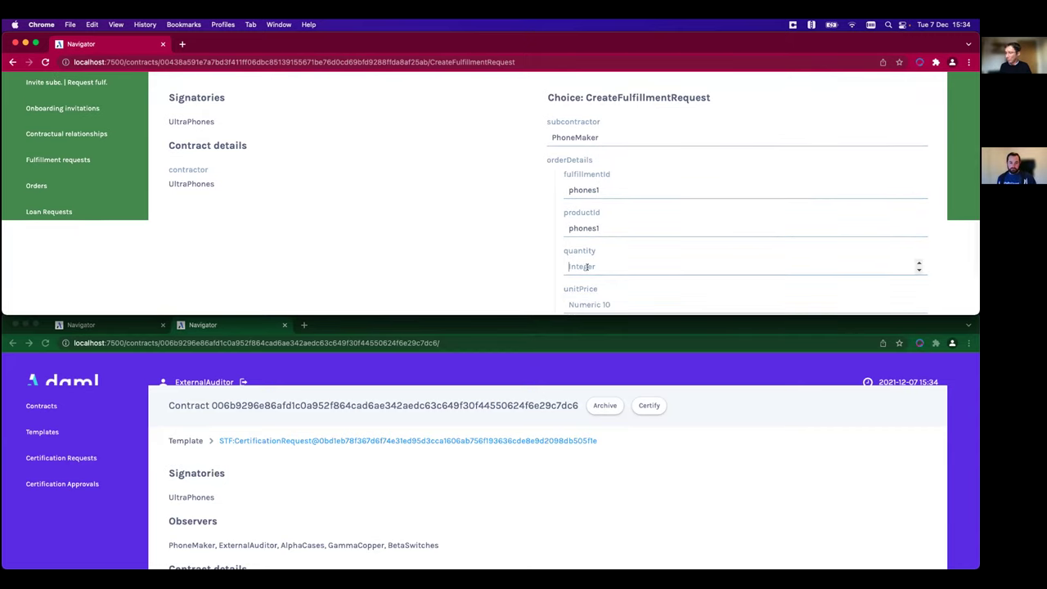
type("50000")
scroll(589, 264, "down", 4)
key("Tab")
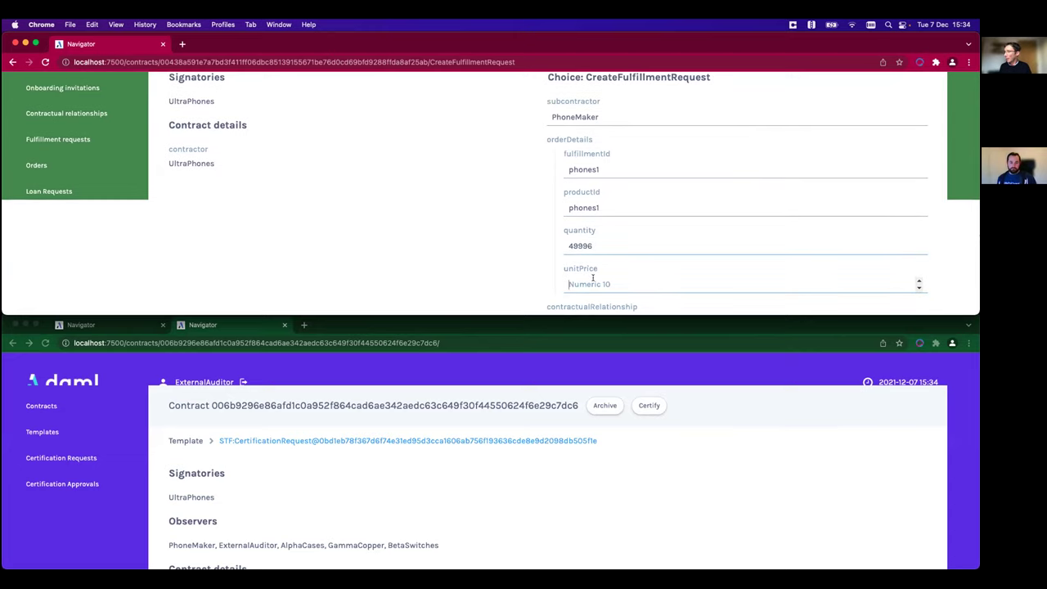
type("500")
scroll(565, 262, "down", 5)
key("super+a")
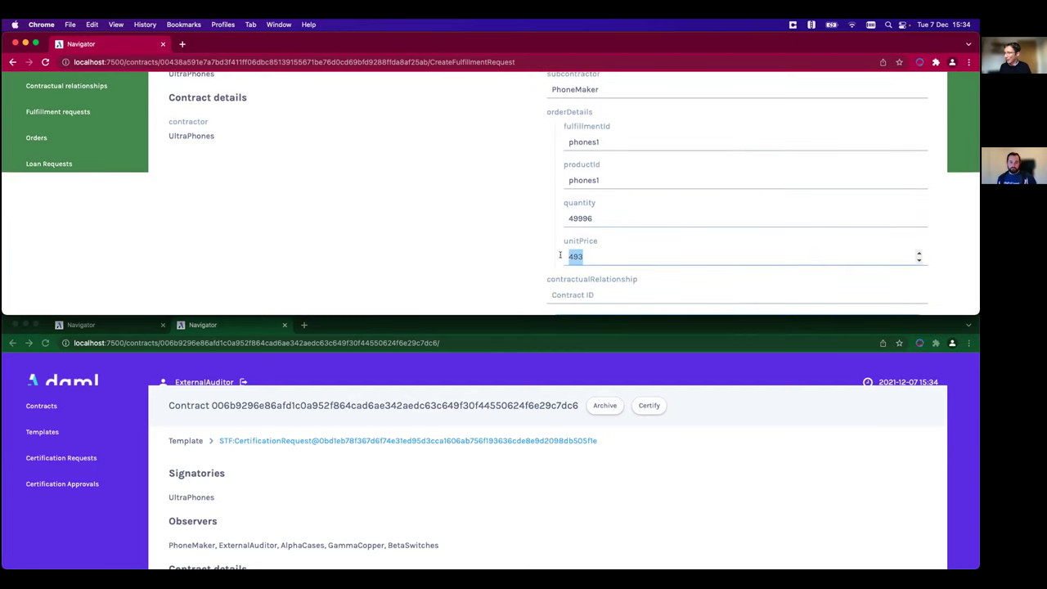
type("500")
left_click(564, 294)
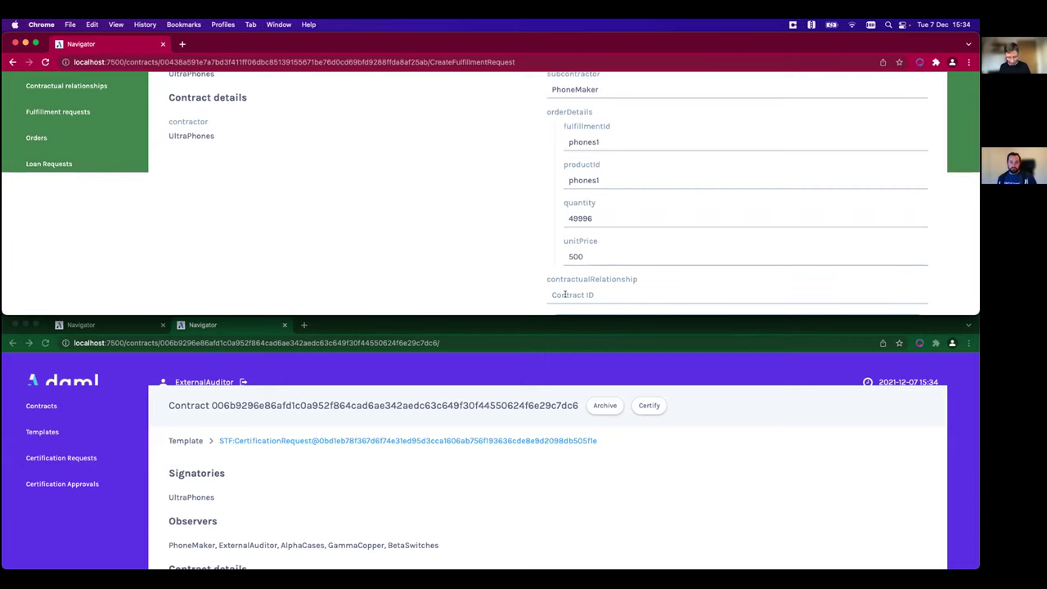
key("super+v")
scroll(517, 289, "down", 1)
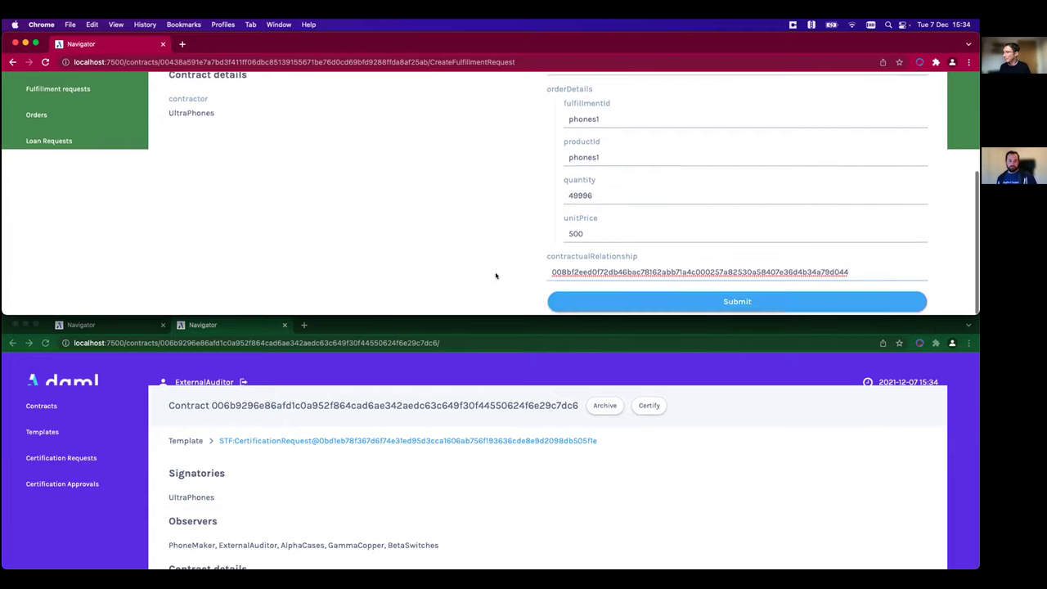
left_click(667, 303)
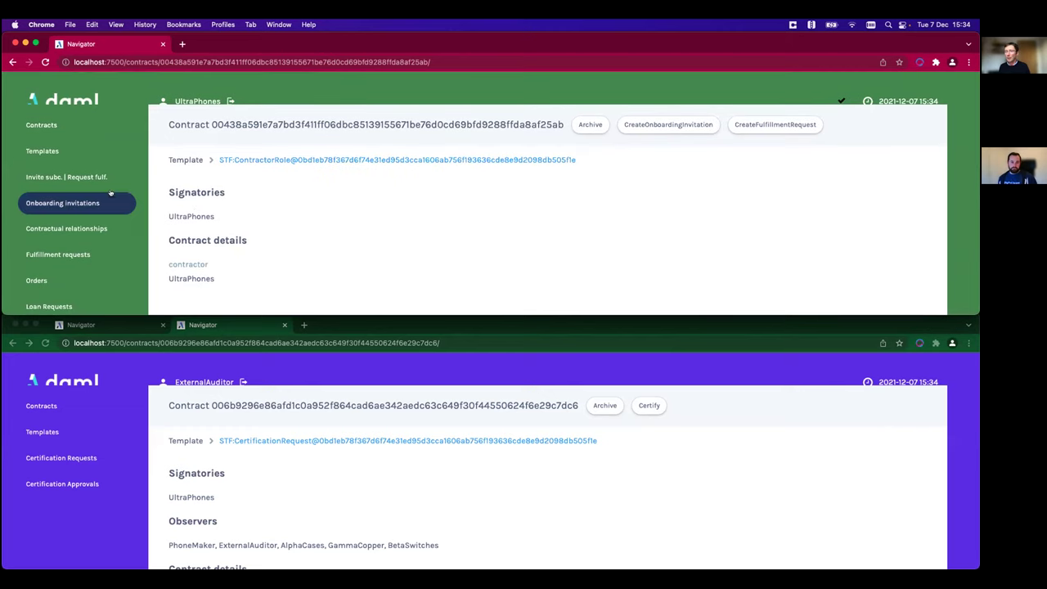
left_click(37, 126)
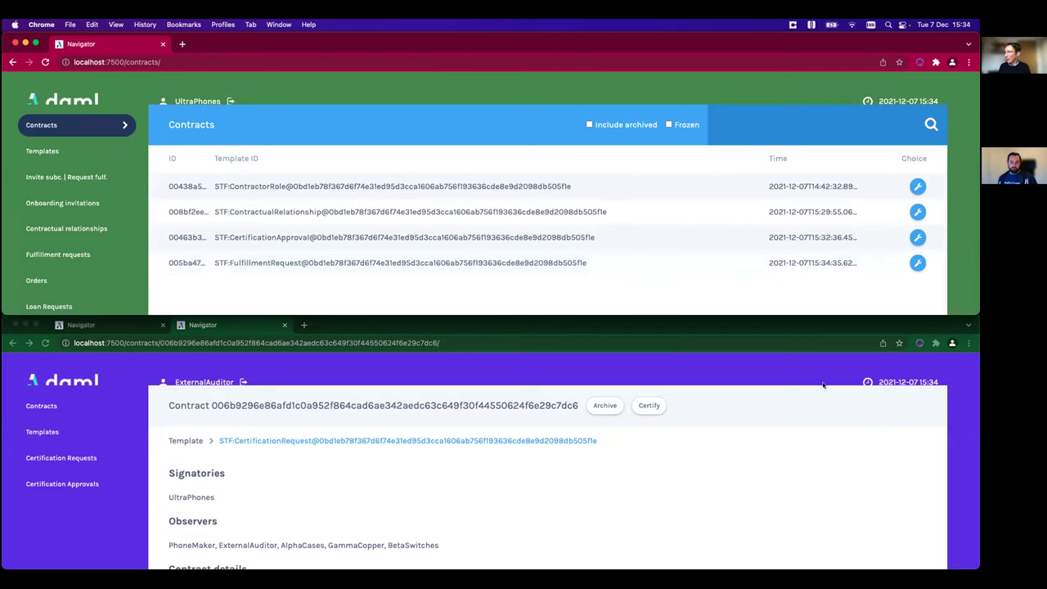
left_click(196, 382)
- Log out of ExternalAuditor and sign in as PhoneMaker
left_click(196, 382)
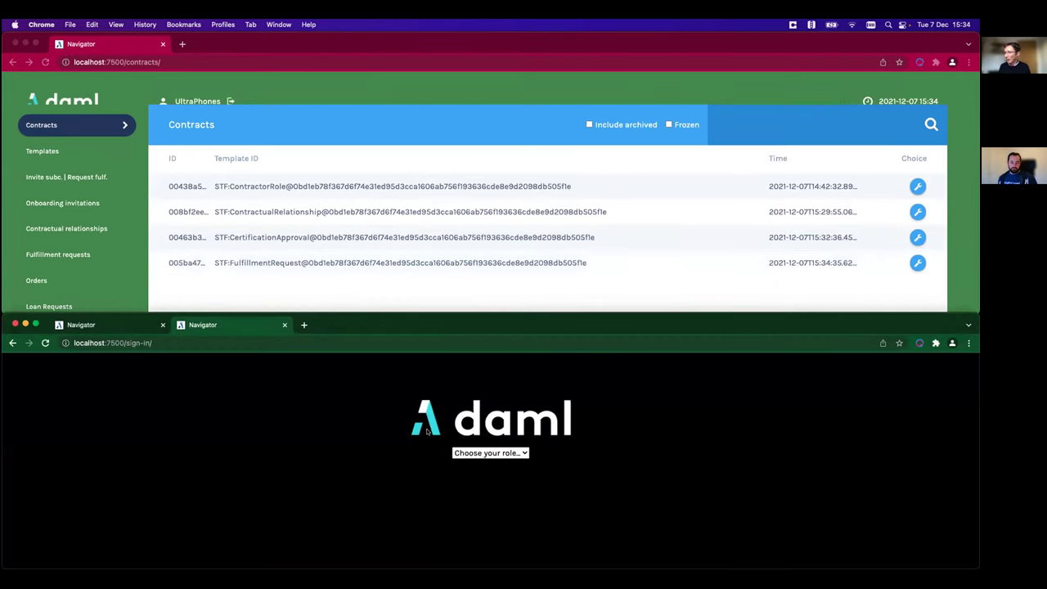
left_click(482, 452)
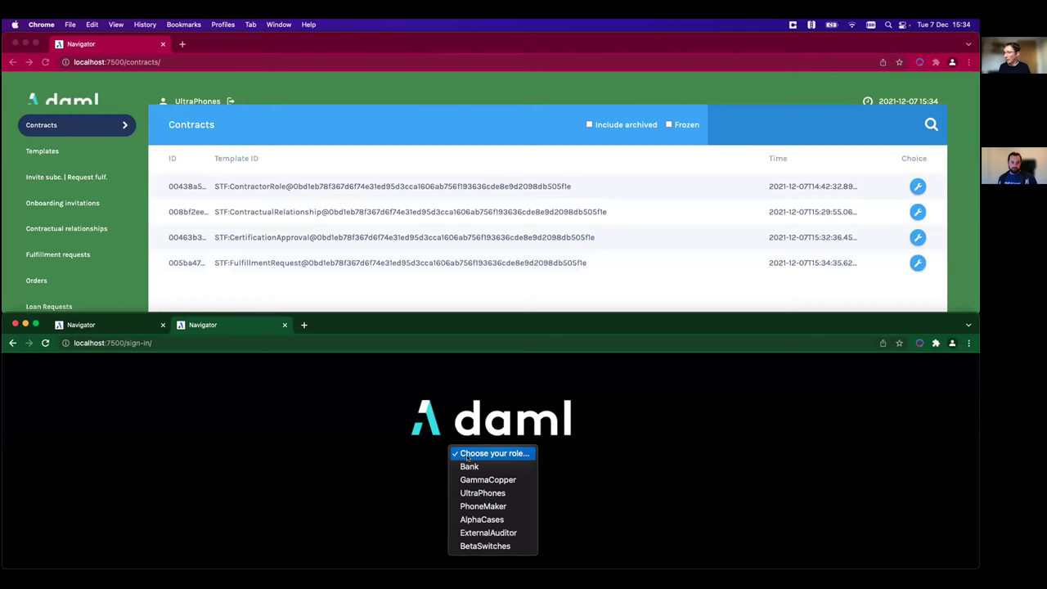
left_click(481, 507)
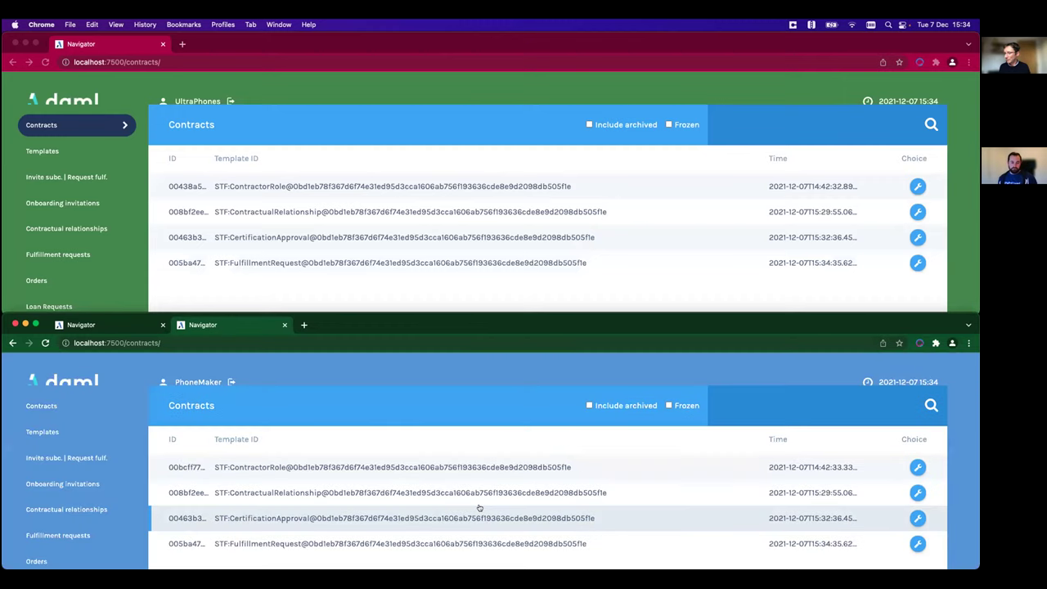
- Accept UltraPhones' fulfillment request, turning it into an STF:Order
scroll(499, 507, "down", 2)
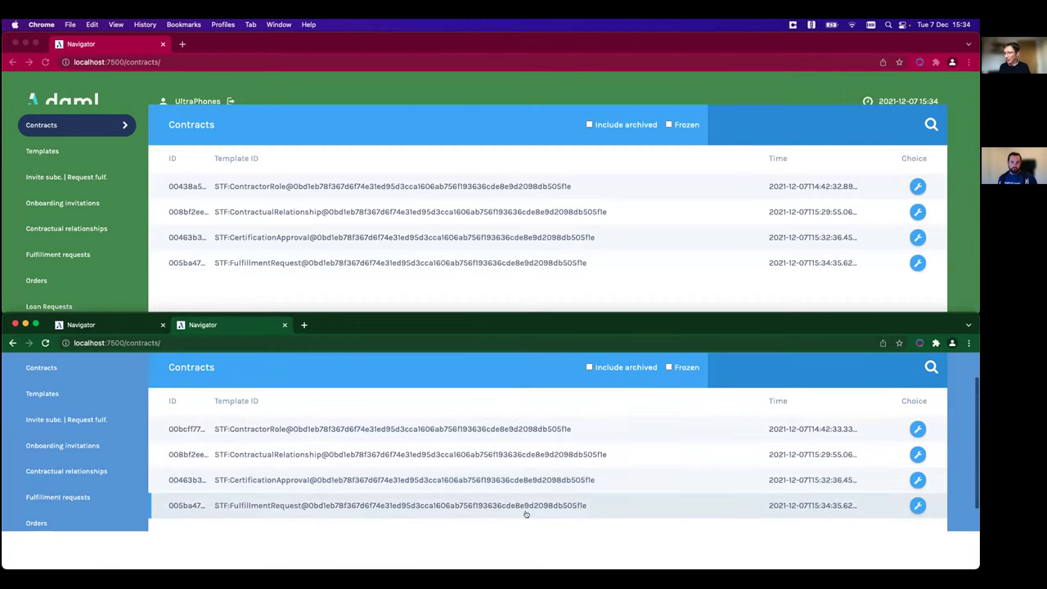
left_click(918, 506)
scroll(846, 529, "down", 2)
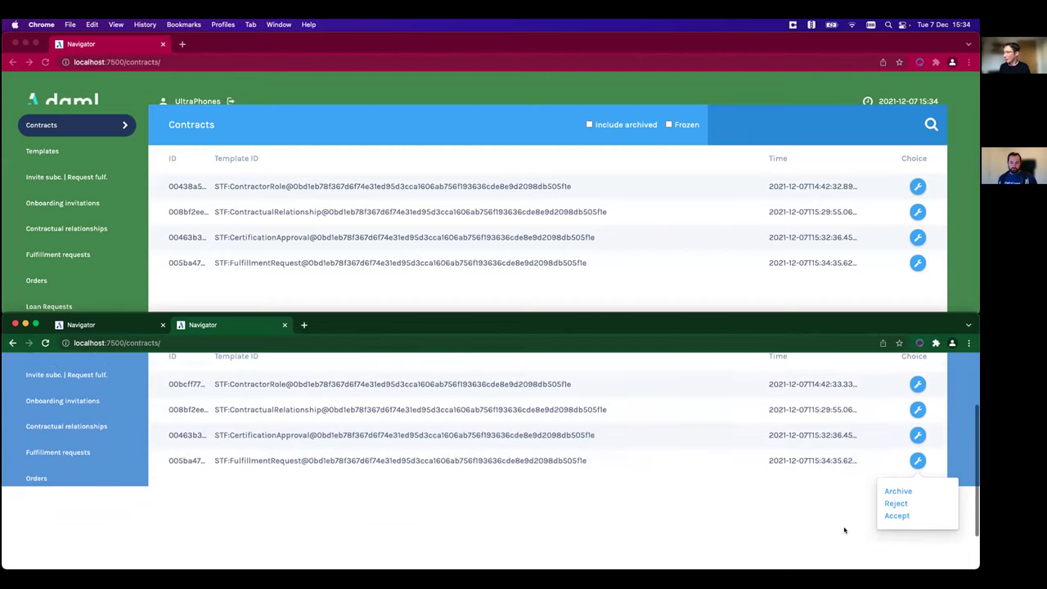
left_click(890, 505)
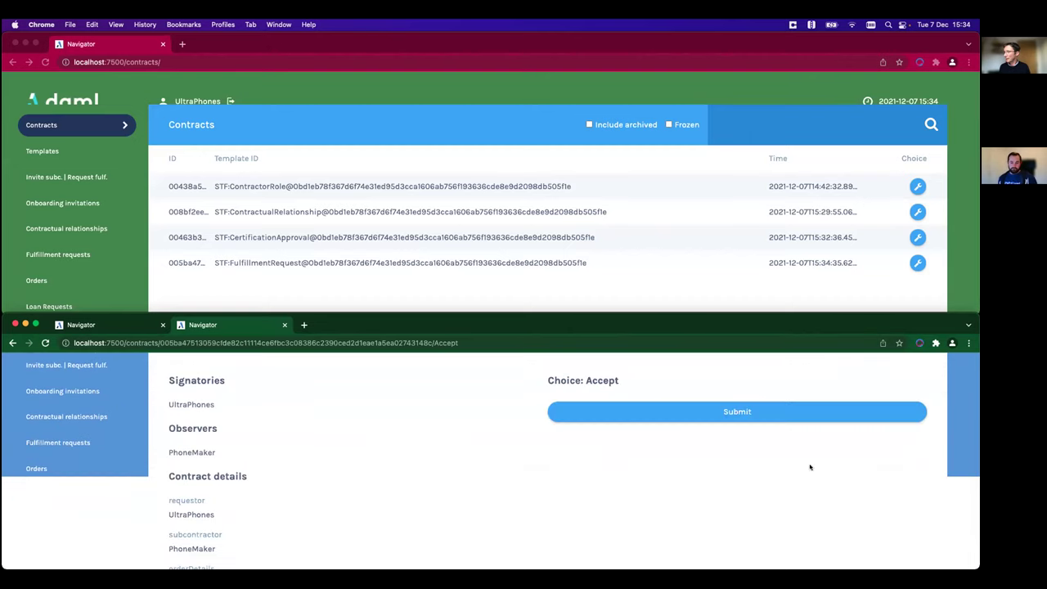
left_click(691, 413)
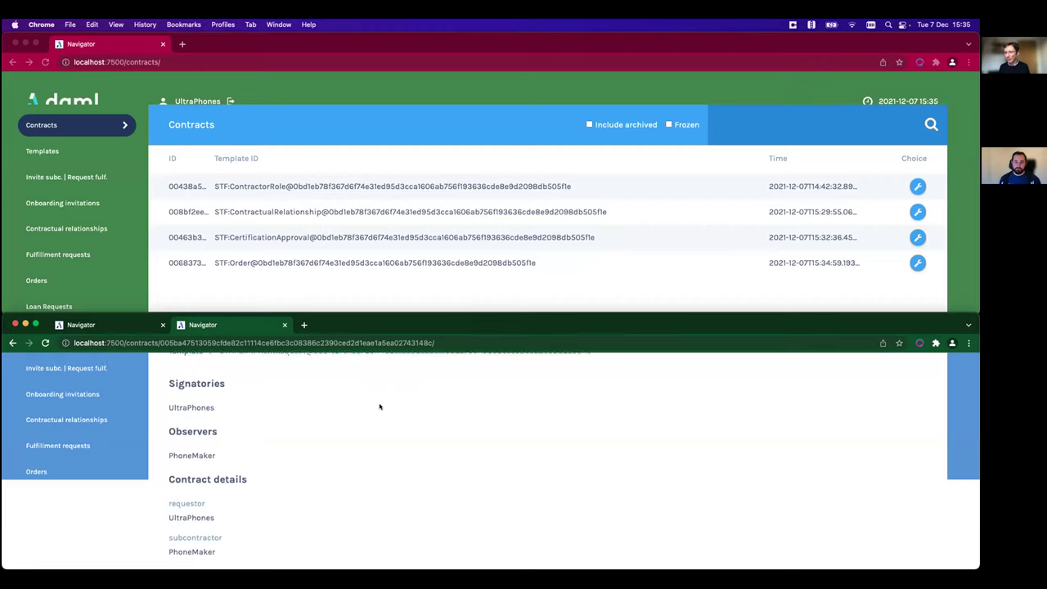
scroll(379, 405, "up", 3)
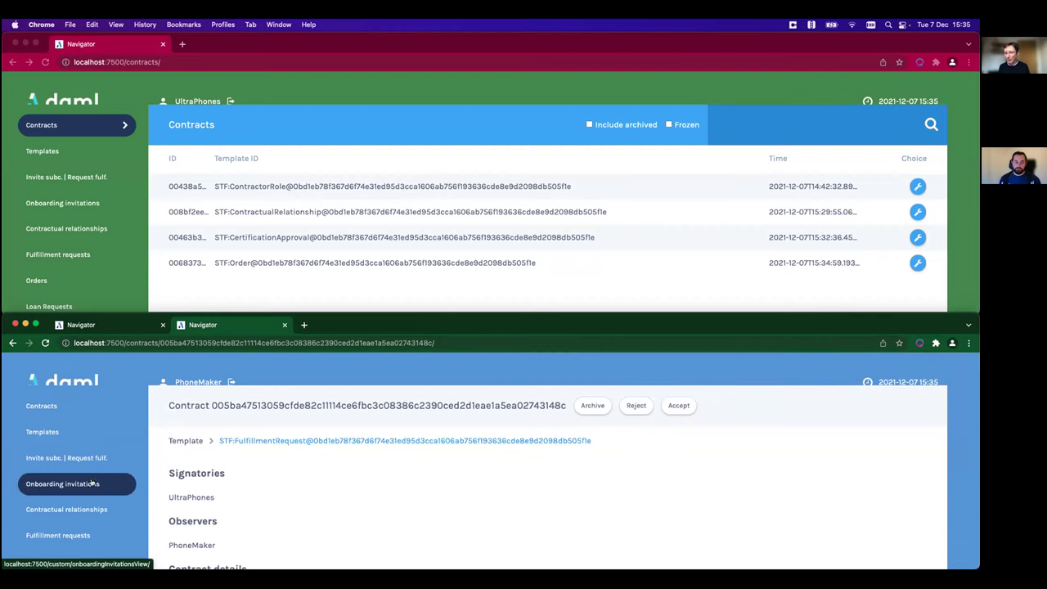
- Open the phones1 order from PhoneMaker's Orders list and scroll through its details
left_click(86, 509)
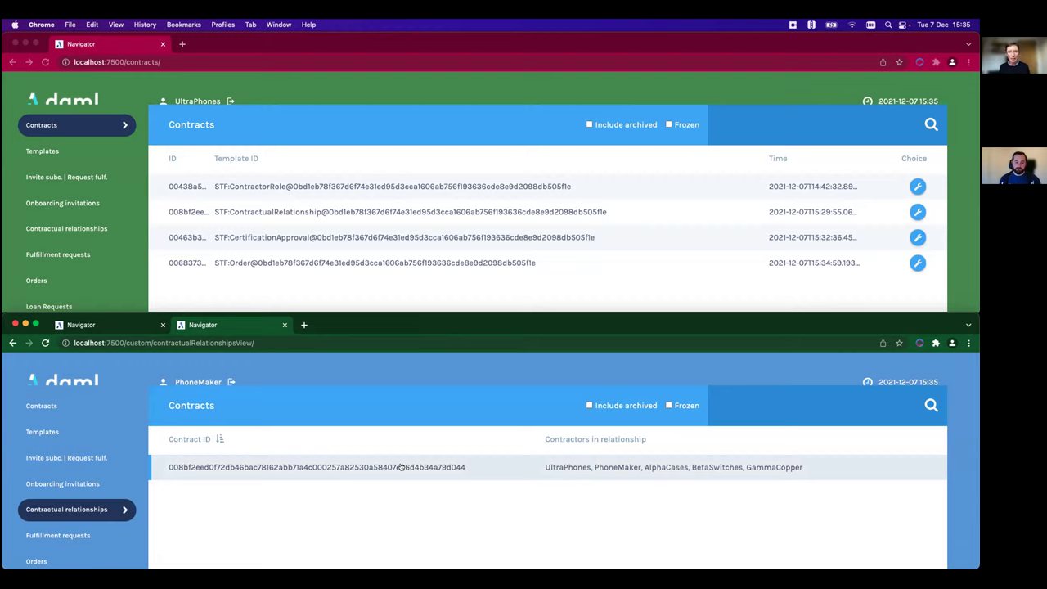
left_click(64, 563)
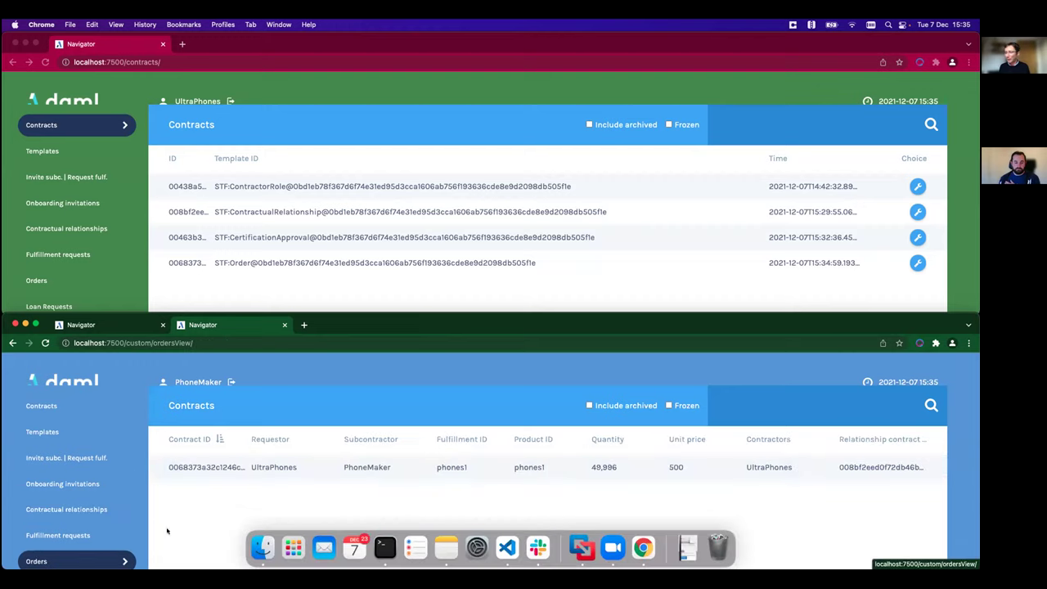
left_click(604, 468)
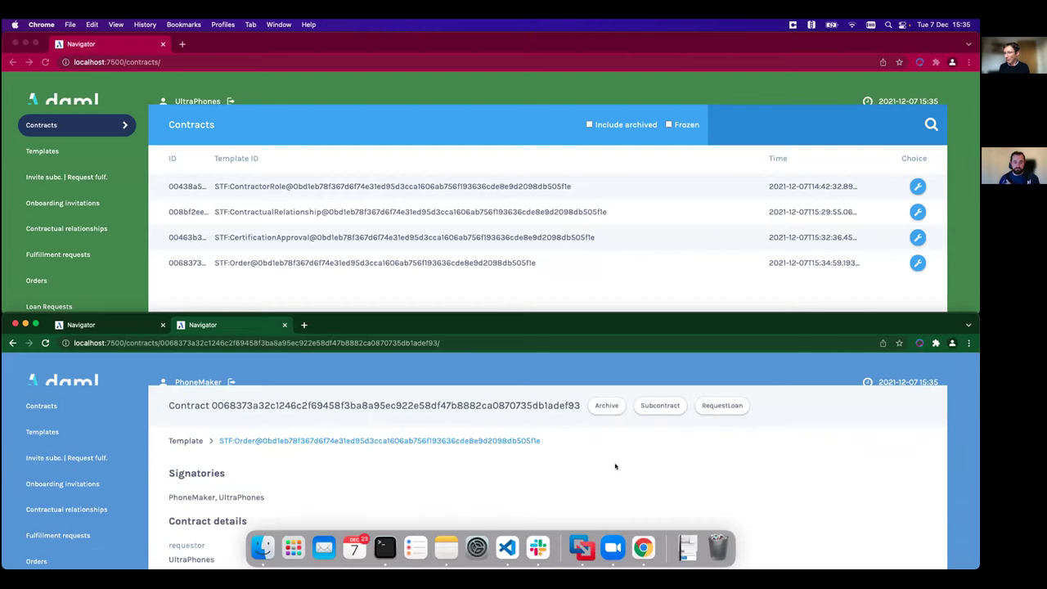
scroll(615, 466, "down", 3)
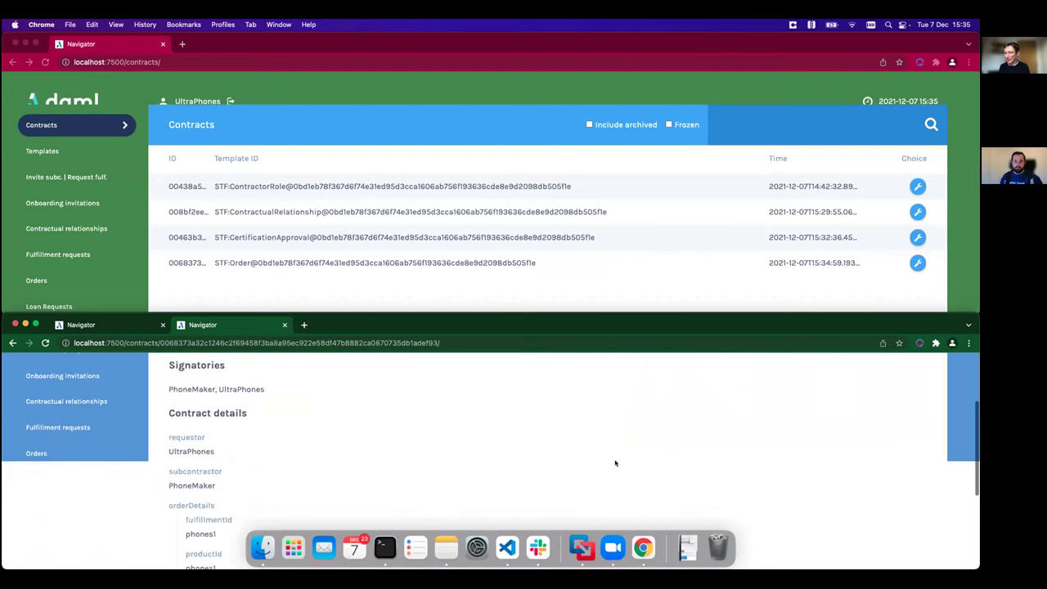
scroll(616, 463, "down", 2)
scroll(615, 465, "up", 5)
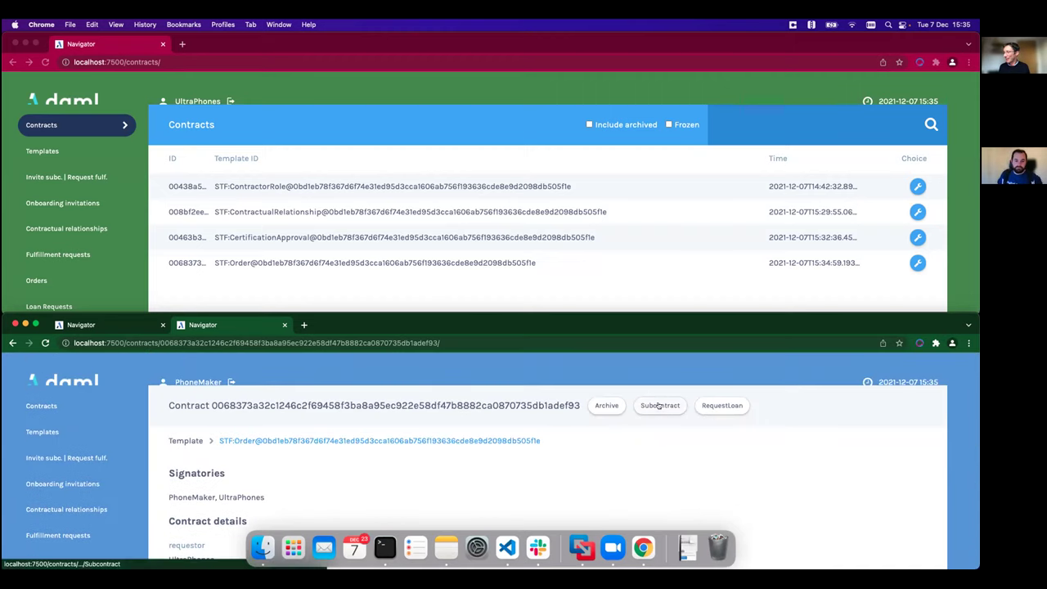
- Subcontract the phones1 order to AlphaCases: product case1, quantity 50000, unit price 100
left_click(659, 405)
scroll(664, 426, "down", 2)
left_click(610, 422)
type("A")
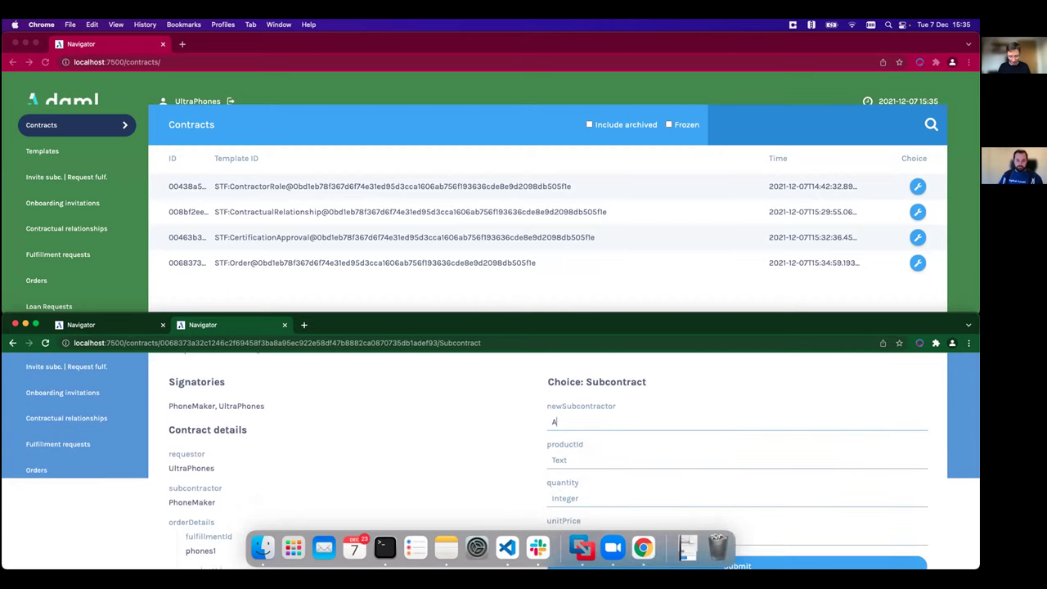
type("lphaCases")
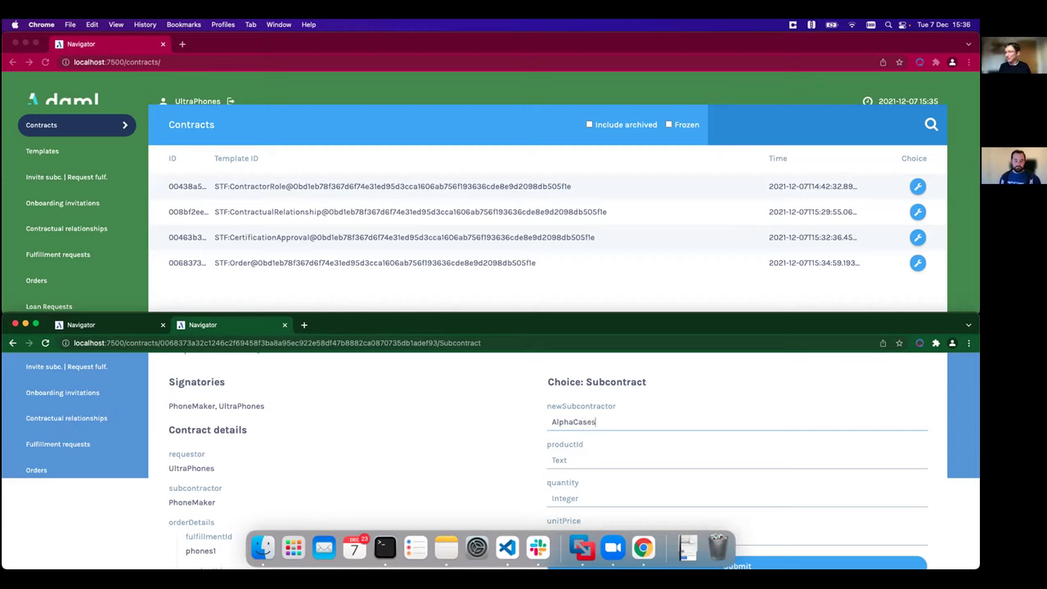
left_click(608, 454)
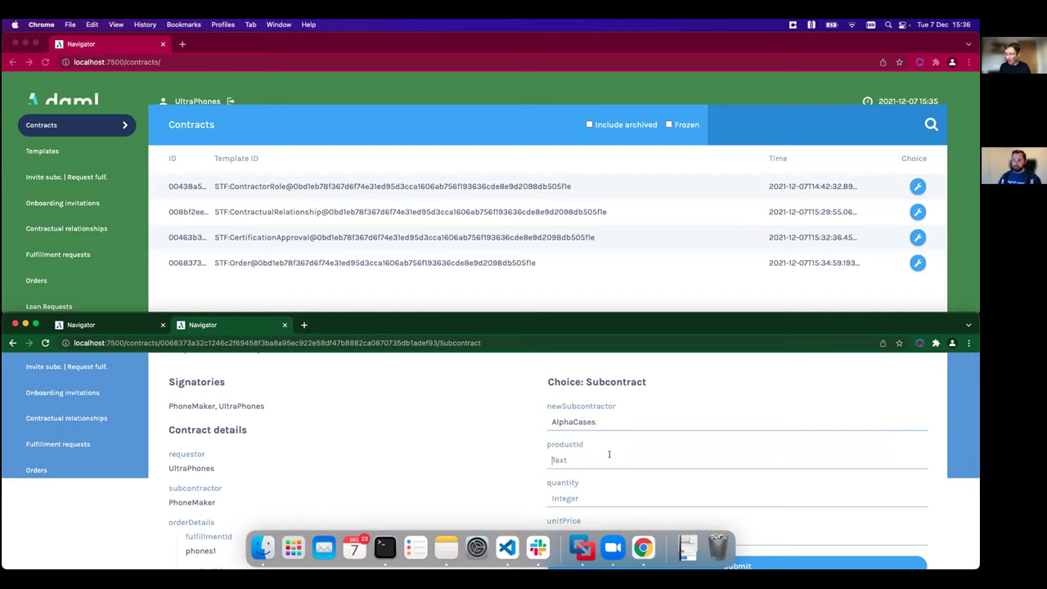
type("case1")
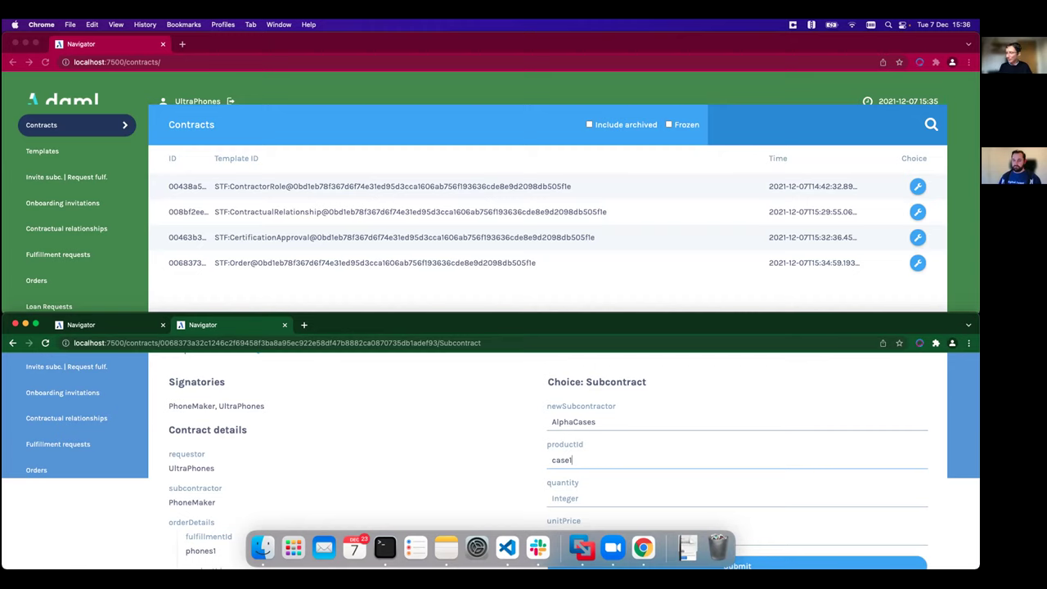
key("Tab")
type("500000")
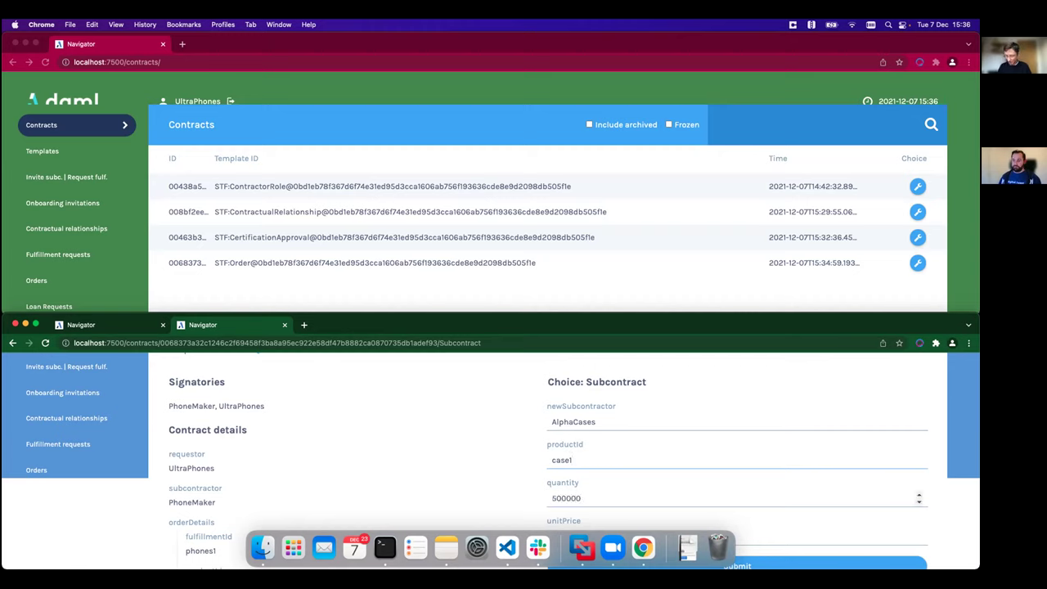
key("BackSpace")
scroll(618, 490, "down", 2)
left_click(614, 460)
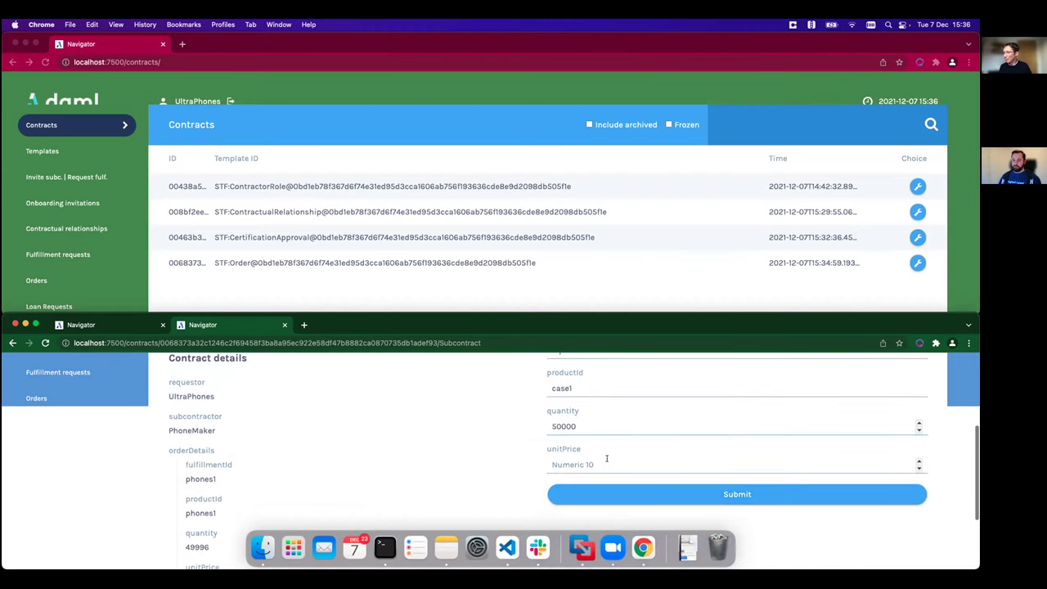
type("100")
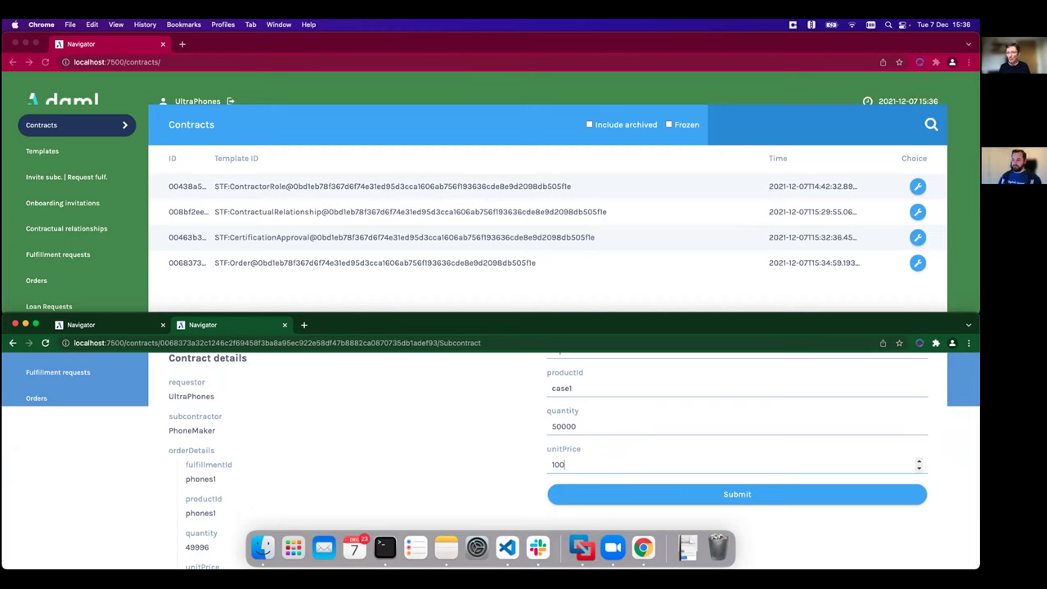
left_click(735, 496)
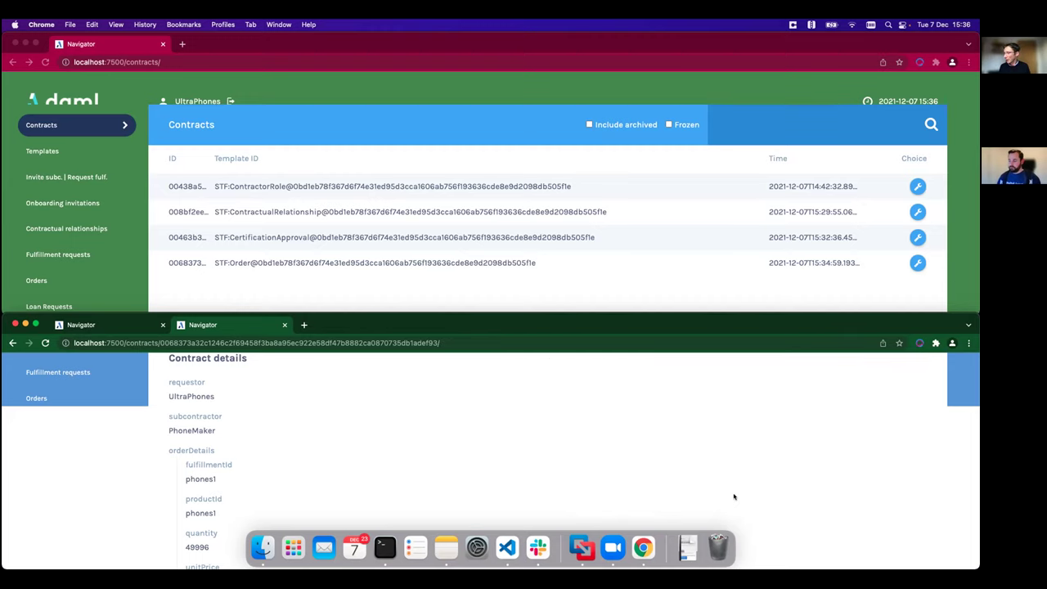
scroll(664, 436, "up", 5)
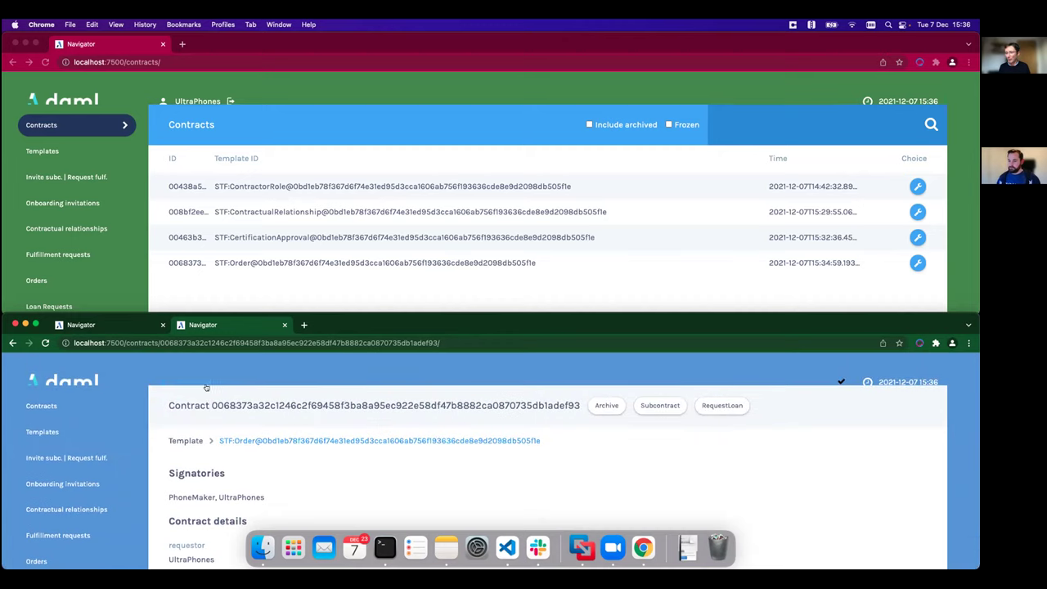
- Switch the Navigator session from PhoneMaker to the AlphaCases role
left_click(209, 382)
left_click(497, 454)
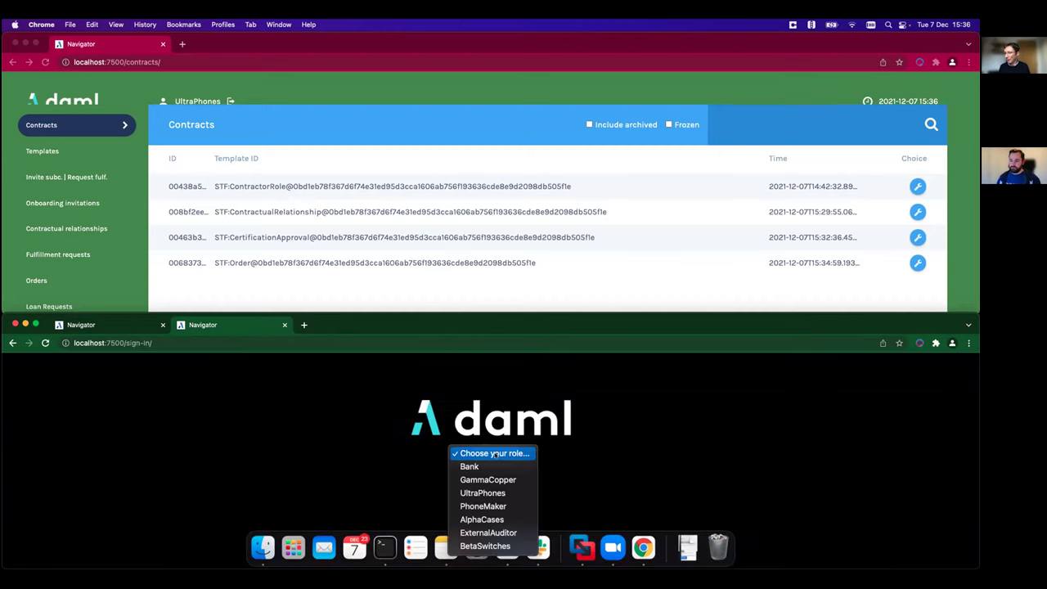
left_click(490, 520)
- Accept PhoneMaker's fulfillment request and check Orders for the 50,000 case1 order at 100
scroll(499, 491, "down", 3)
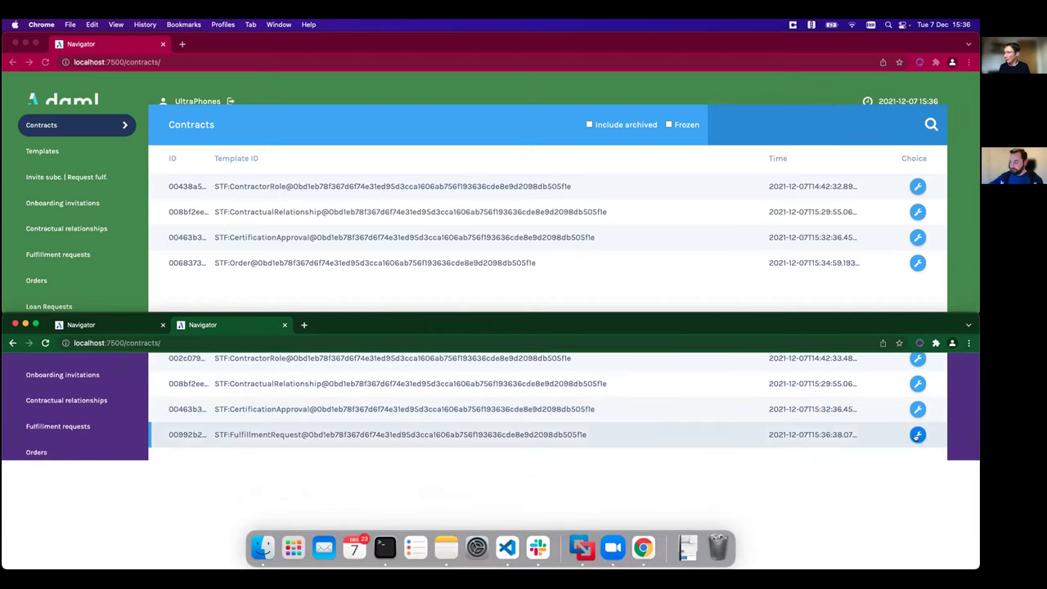
left_click(916, 435)
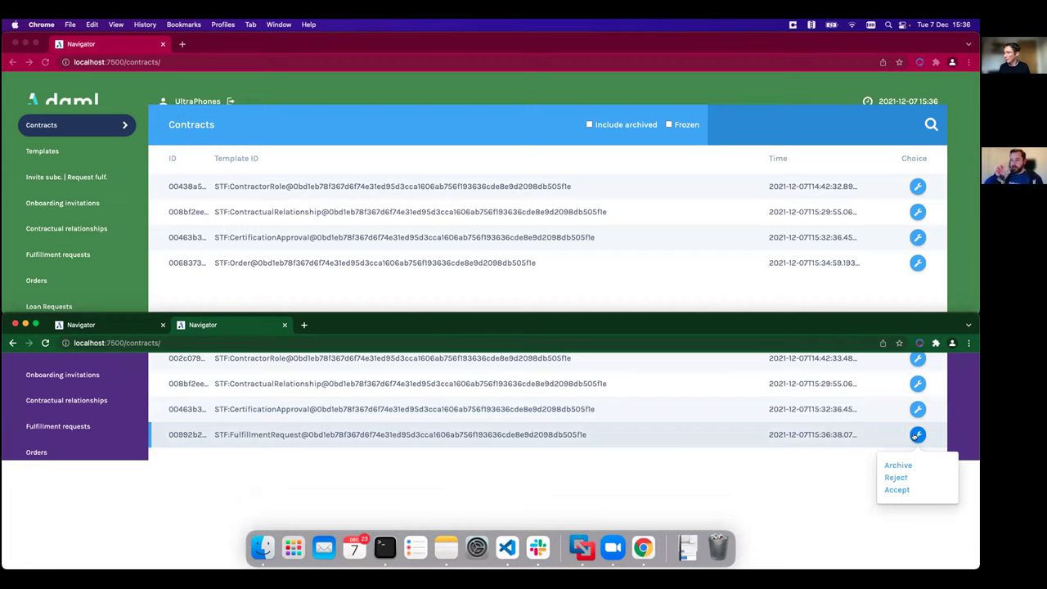
left_click(898, 491)
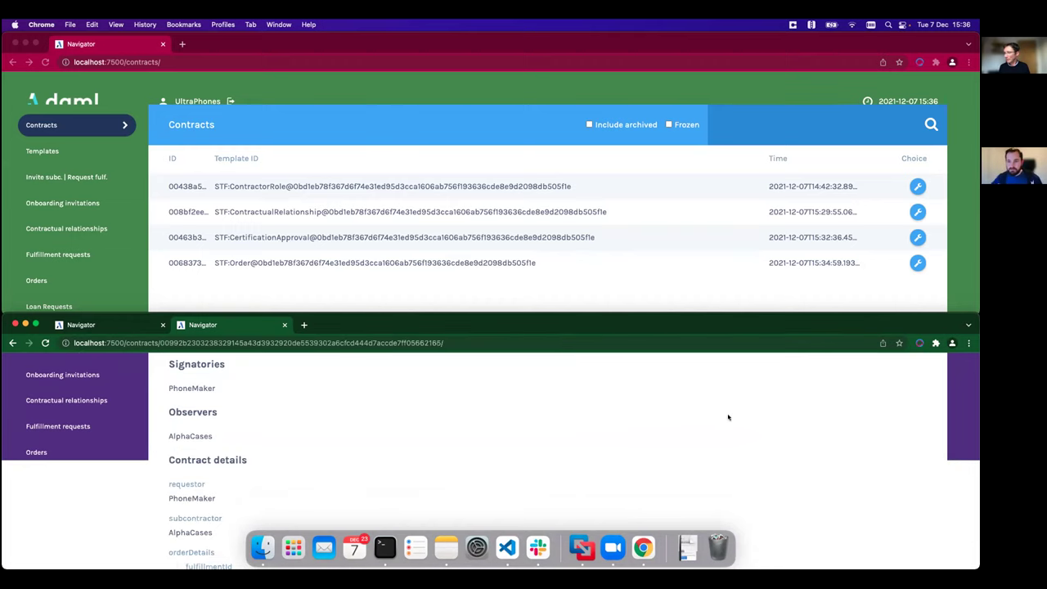
scroll(697, 418, "up", 3)
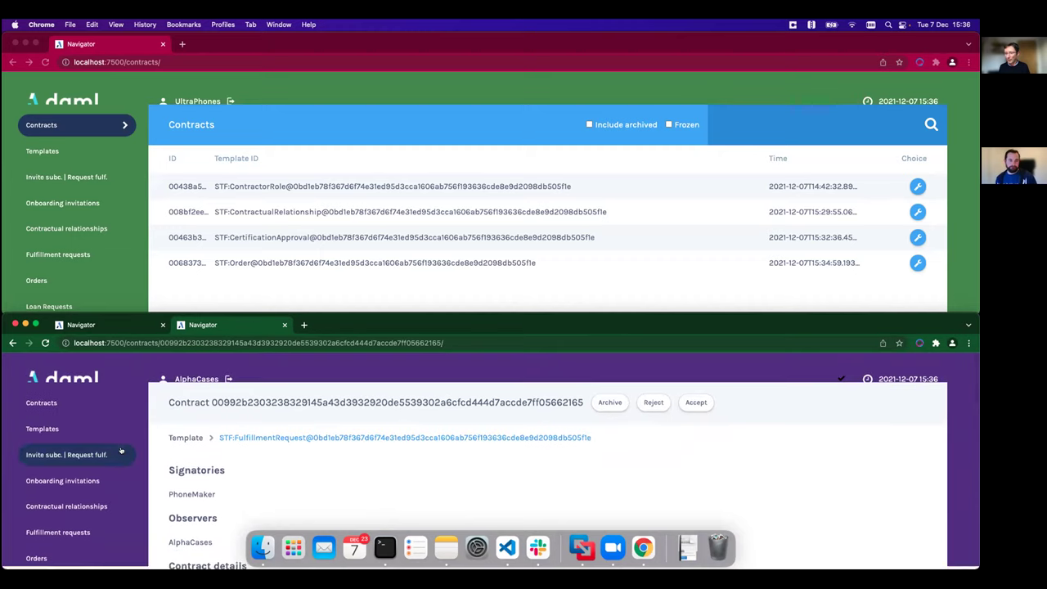
scroll(114, 482, "down", 2)
left_click(110, 475)
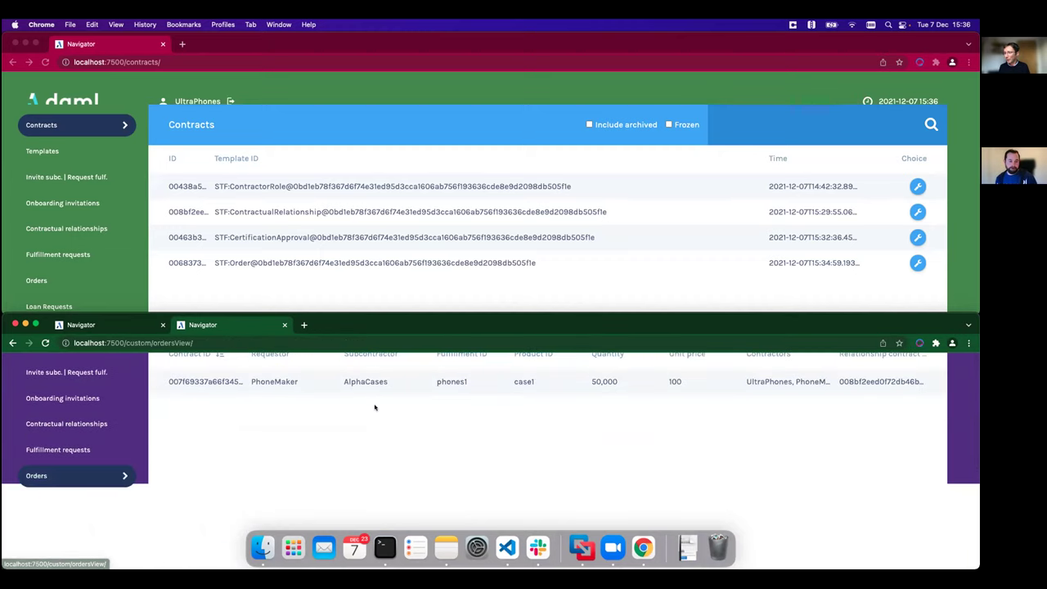